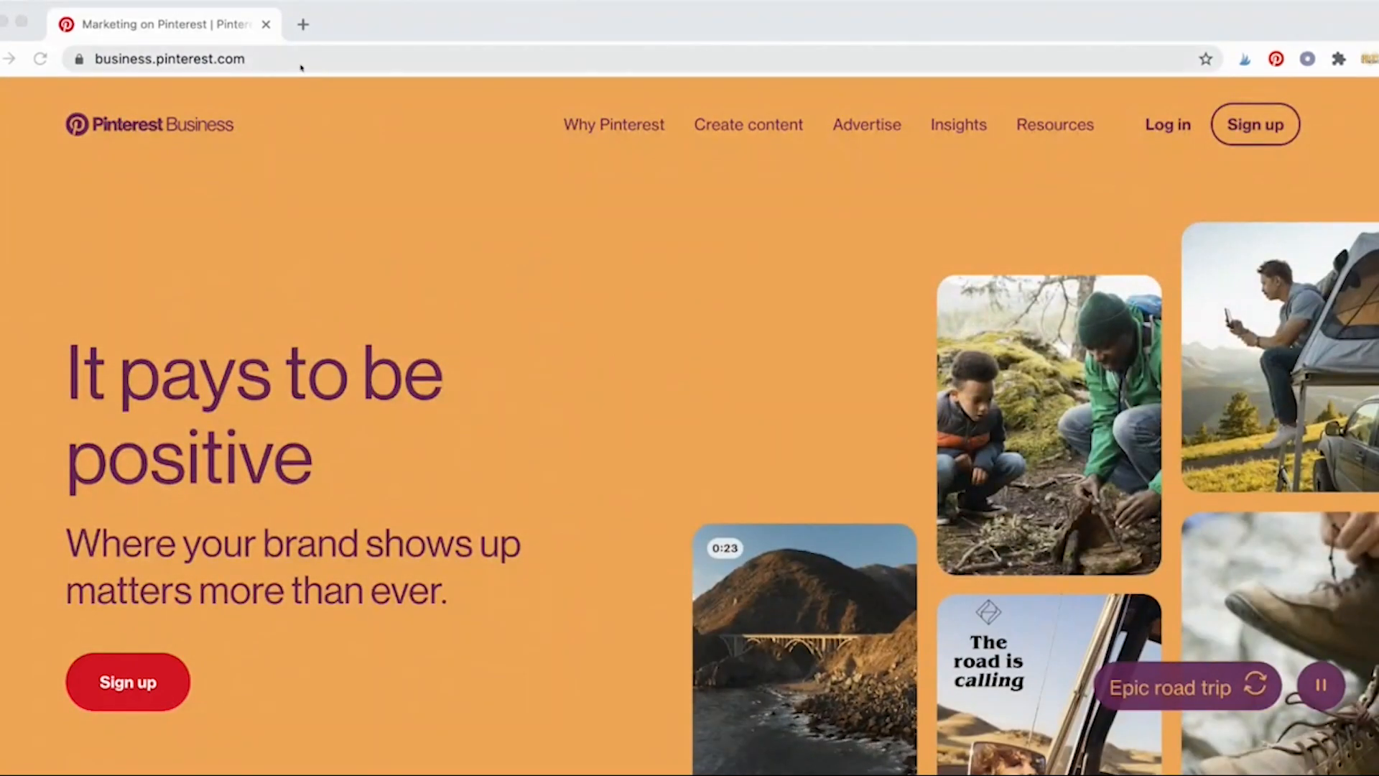
# Step: Sign up for a Pinterest business account with an e-mail, a password and age 37
pyautogui.click(292, 59)
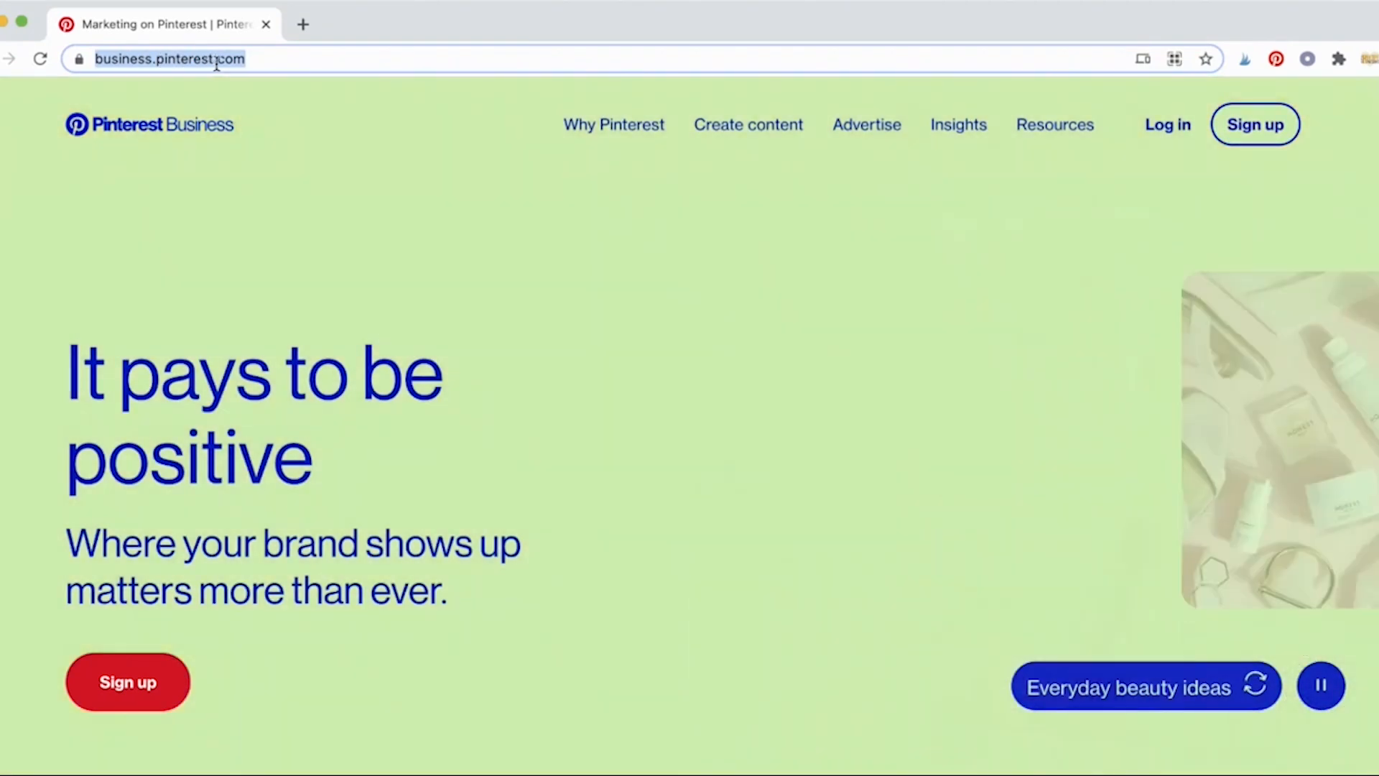
pyautogui.click(217, 63)
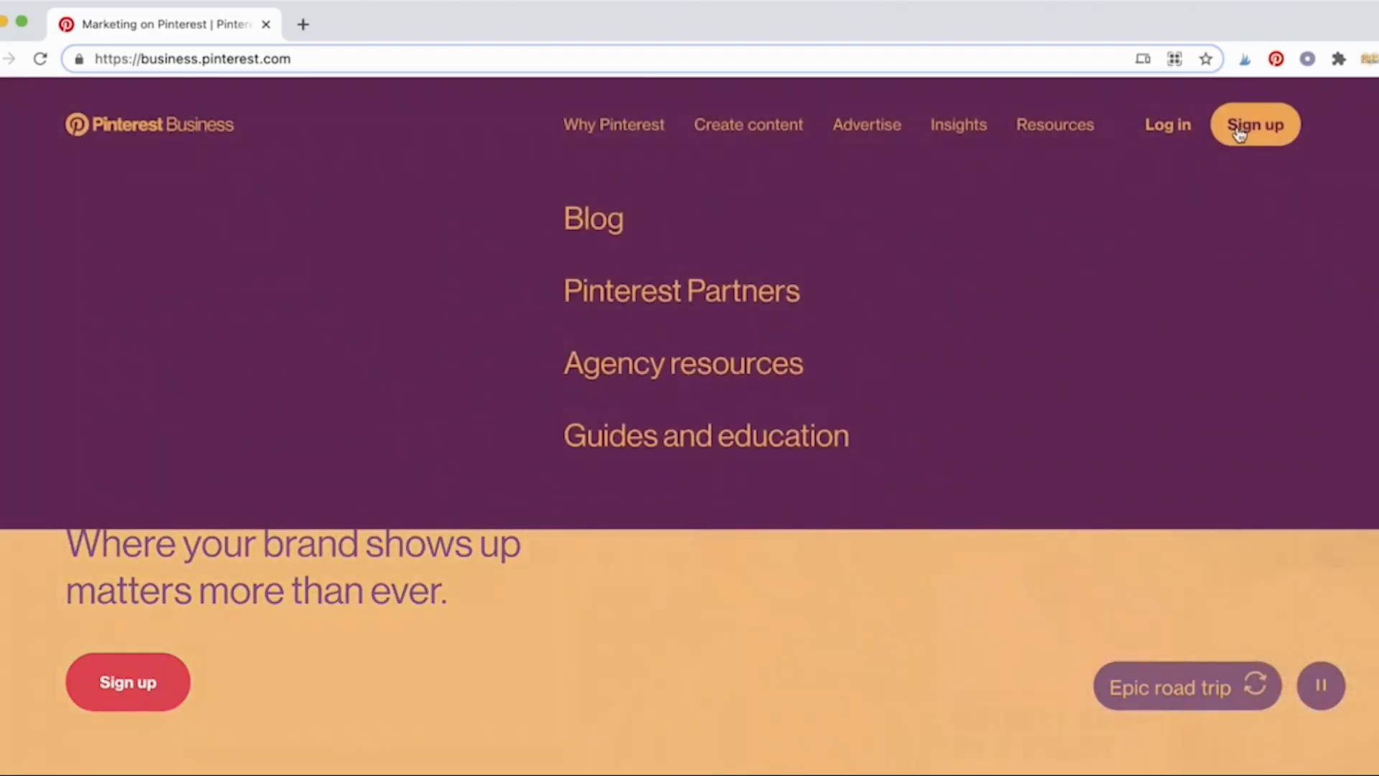
pyautogui.click(1241, 126)
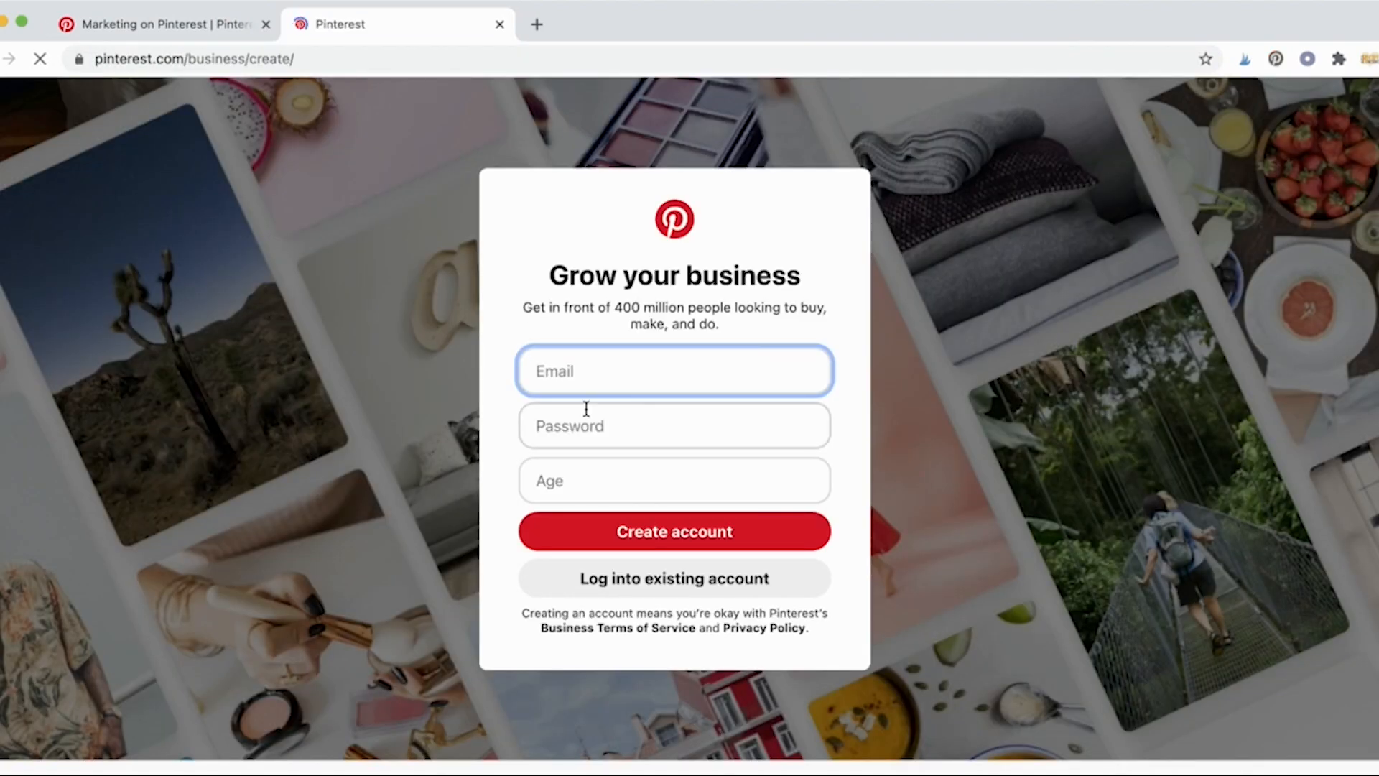
pyautogui.click(601, 429)
pyautogui.click(609, 363)
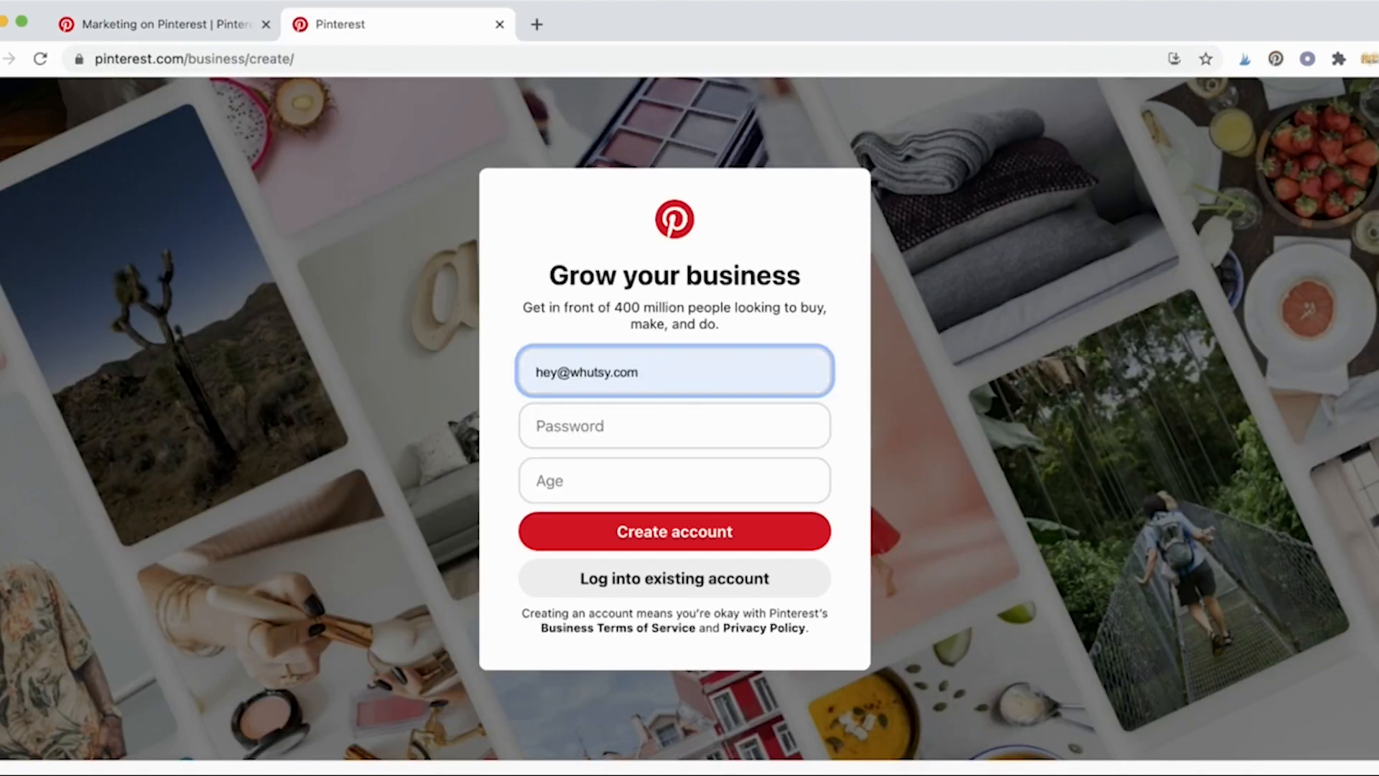
pyautogui.click(612, 437)
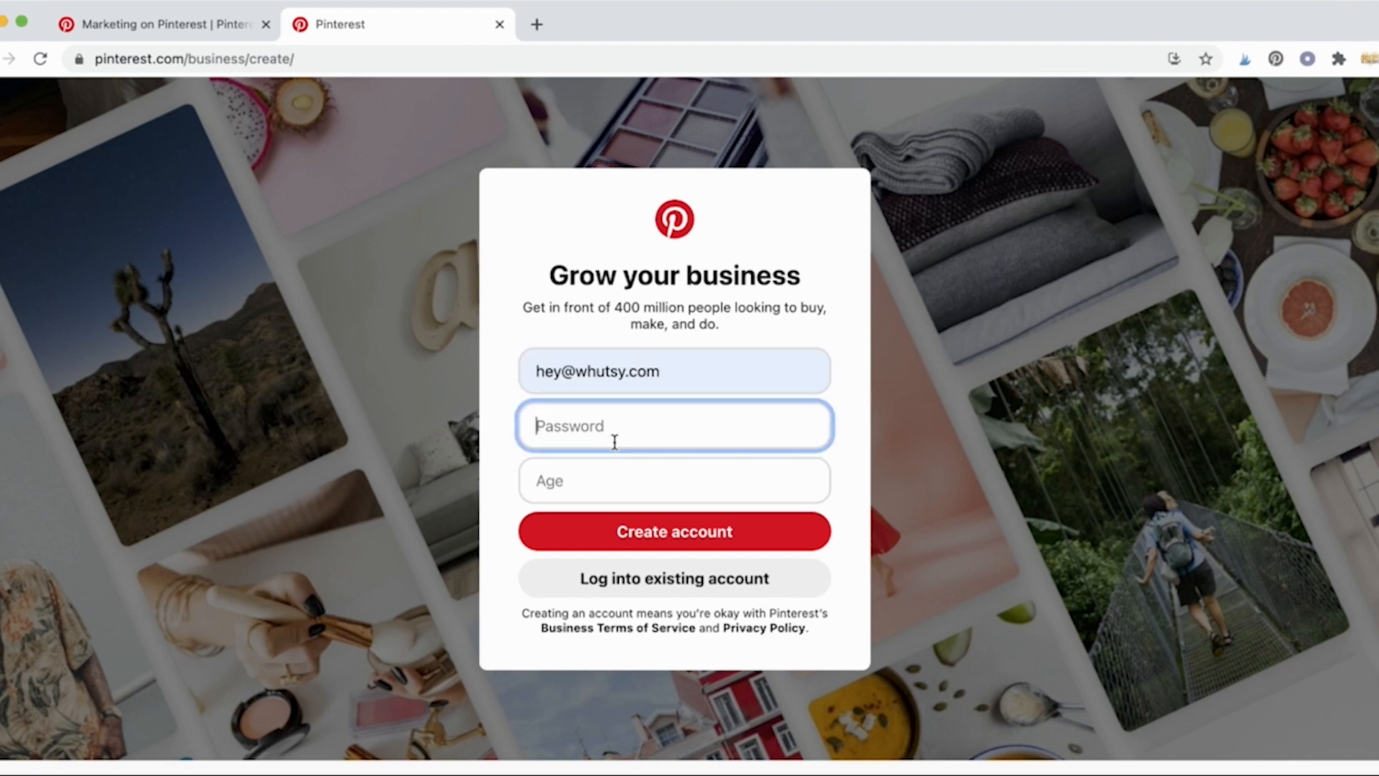
pyautogui.write('••••••••••••••')
pyautogui.press('Tab')
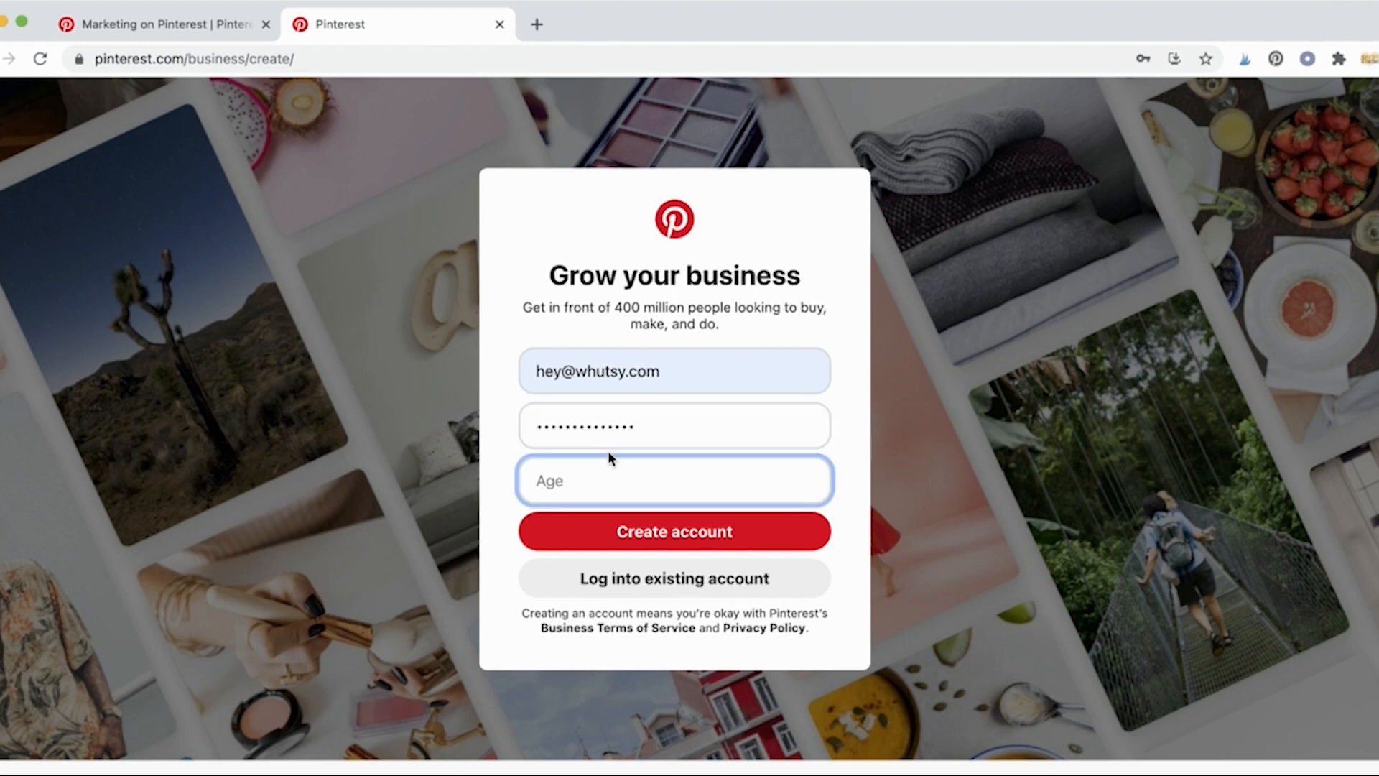
pyautogui.write('37')
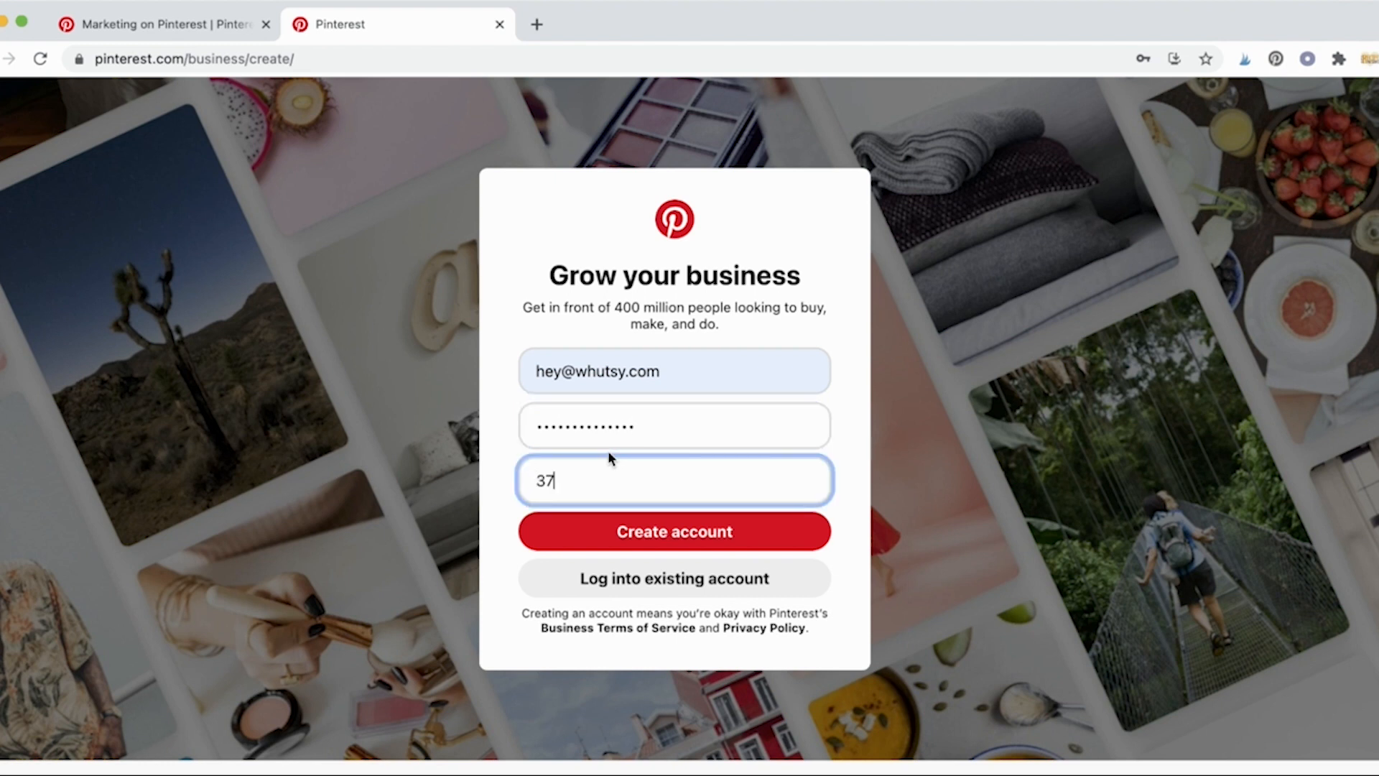
pyautogui.click(675, 537)
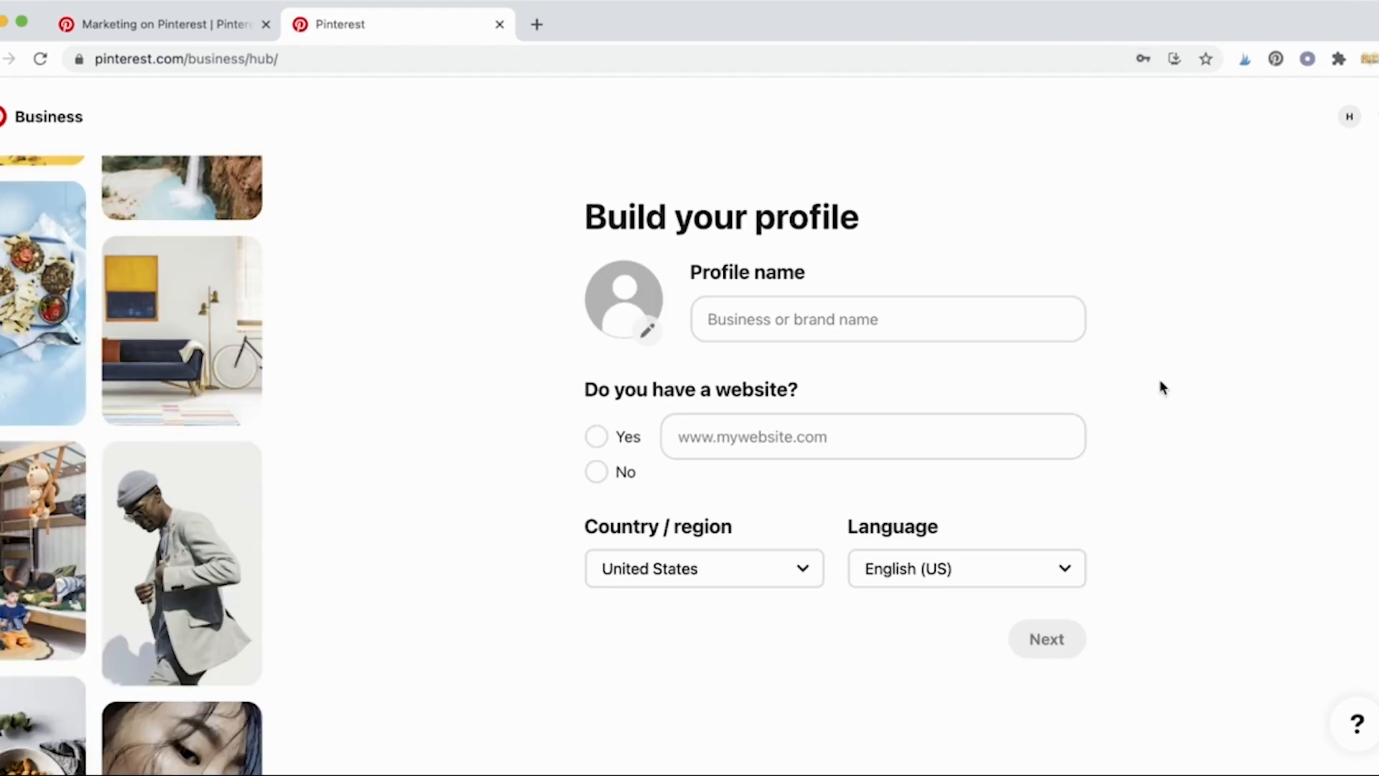
pyautogui.click(845, 327)
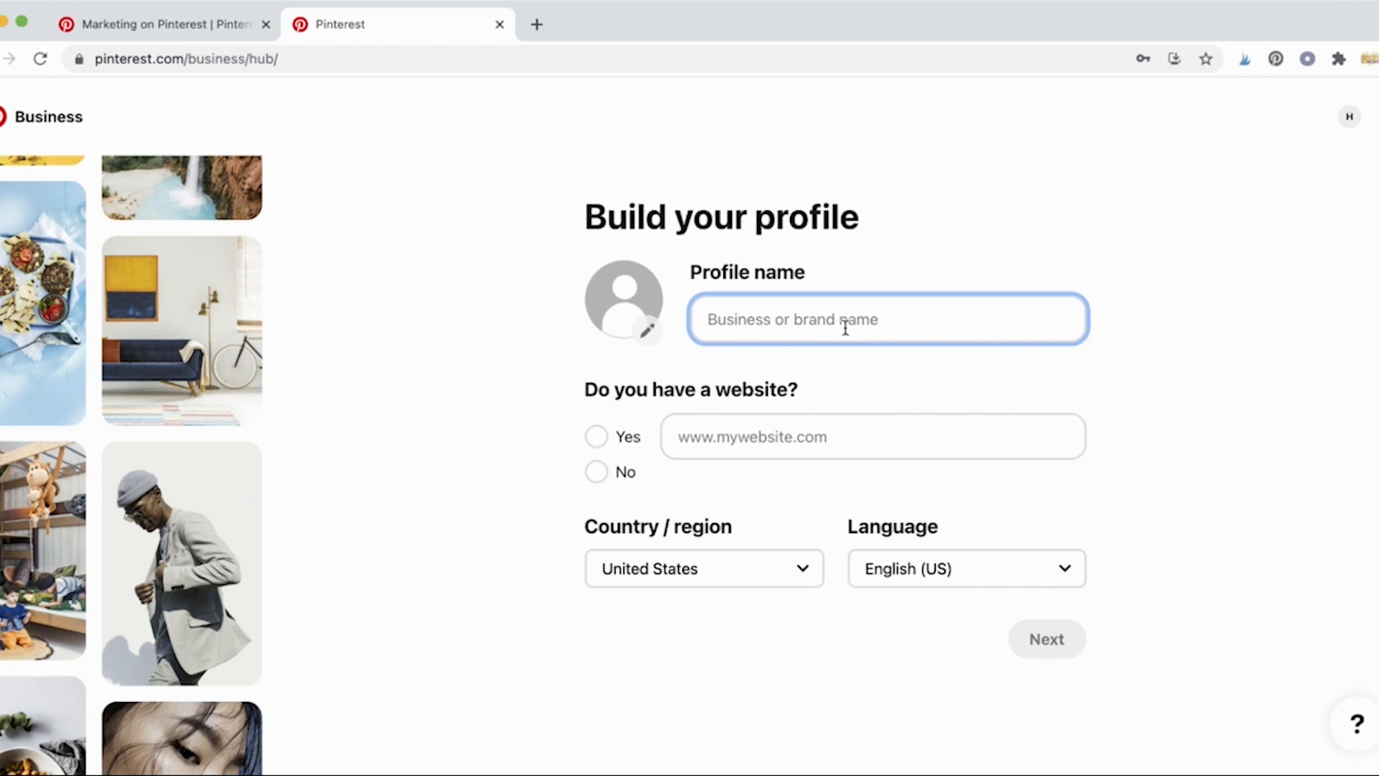
pyautogui.write('Whutsy')
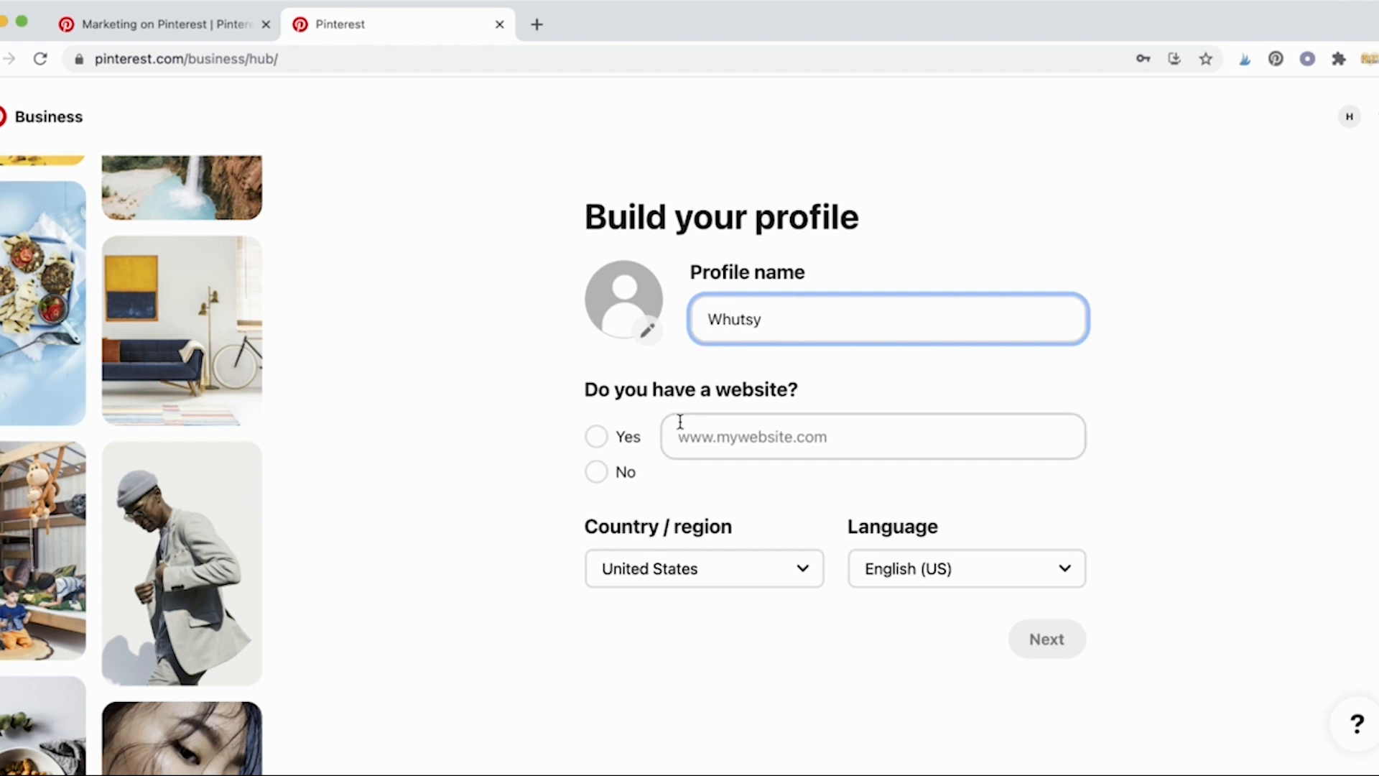
pyautogui.click(683, 425)
pyautogui.write('ww')
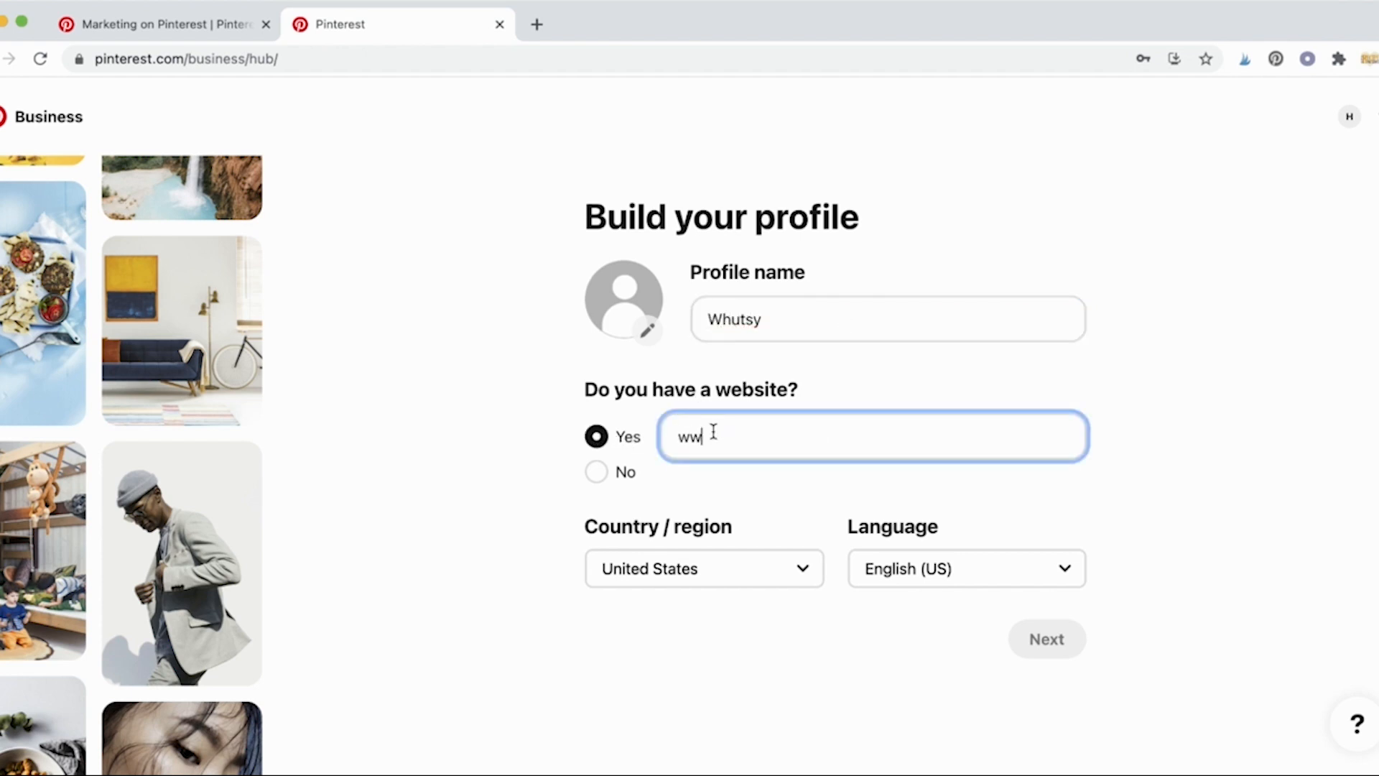
pyautogui.write('w.whutsy.com')
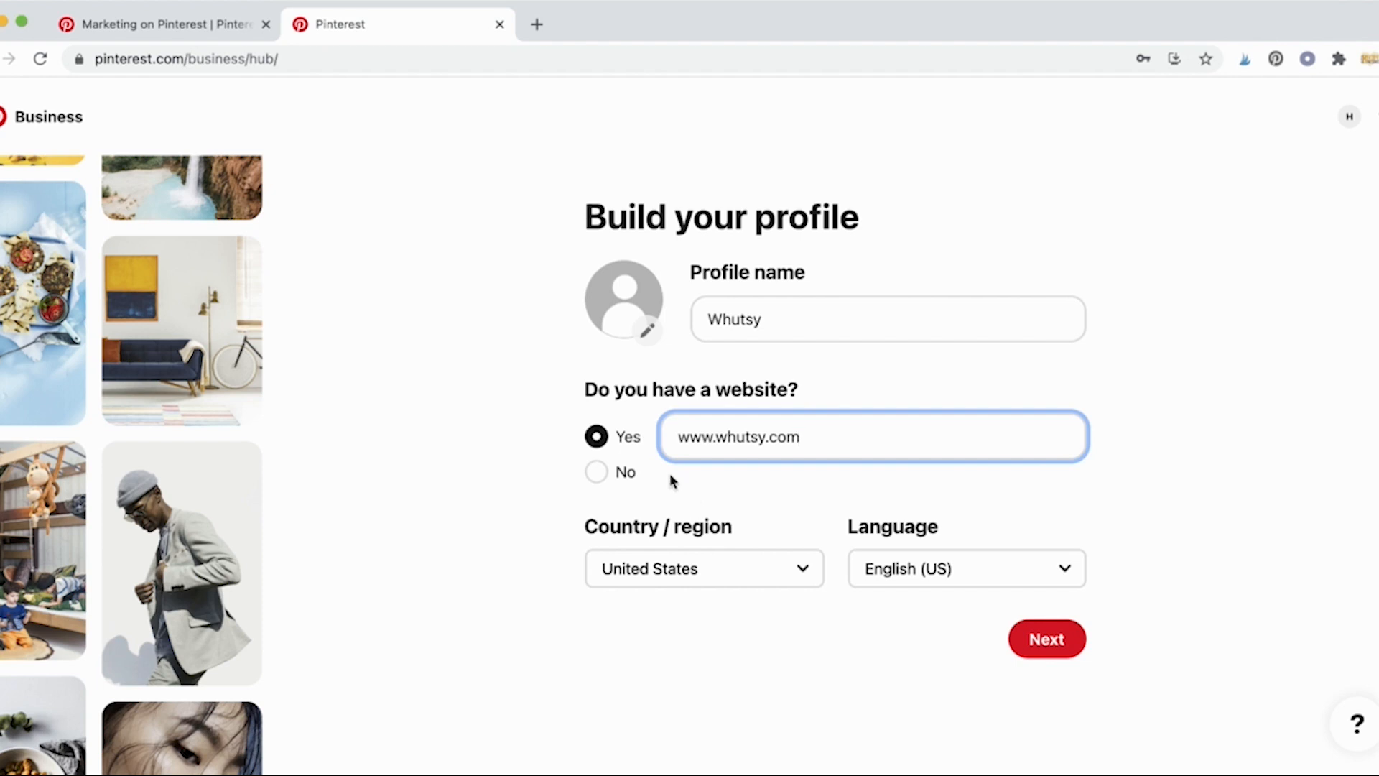
pyautogui.moveTo(805, 435); pyautogui.dragTo(661, 435)
pyautogui.click(775, 499)
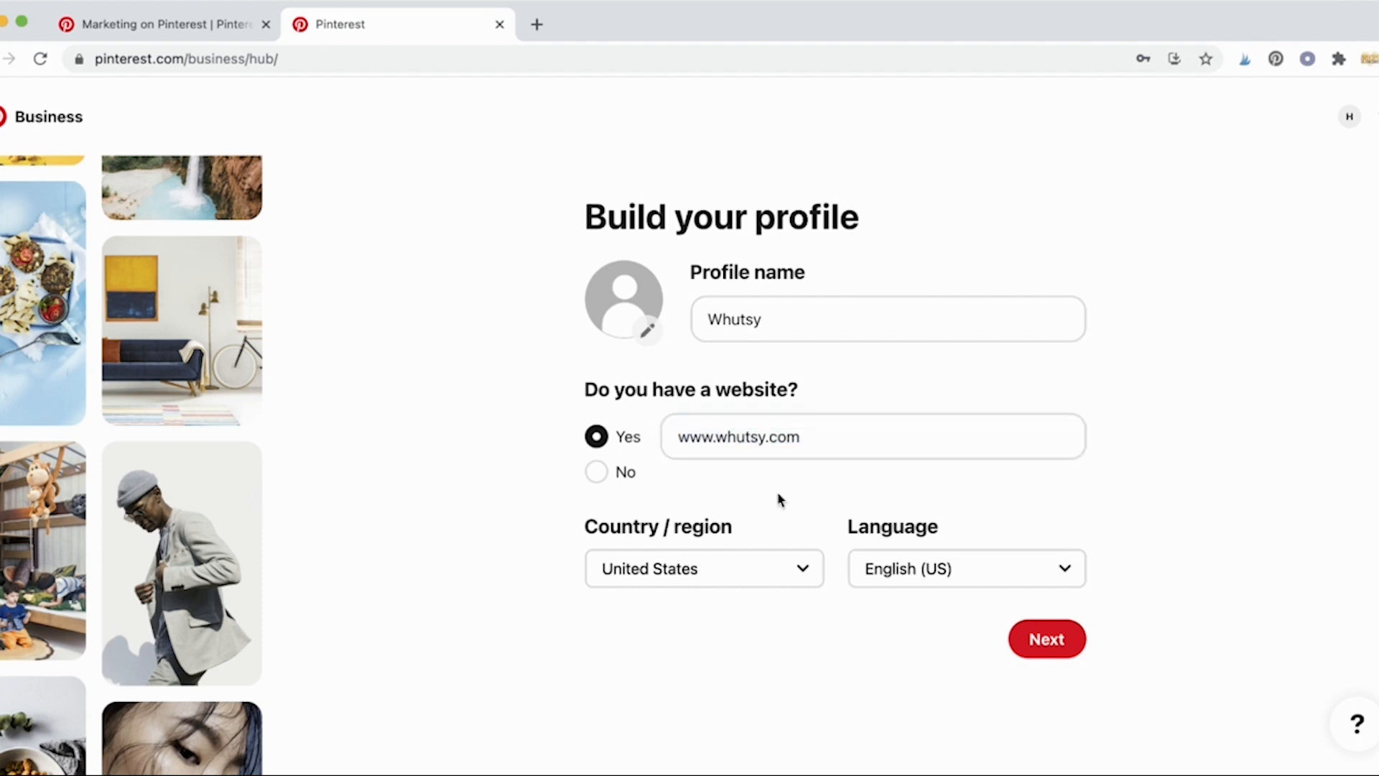
pyautogui.click(1043, 635)
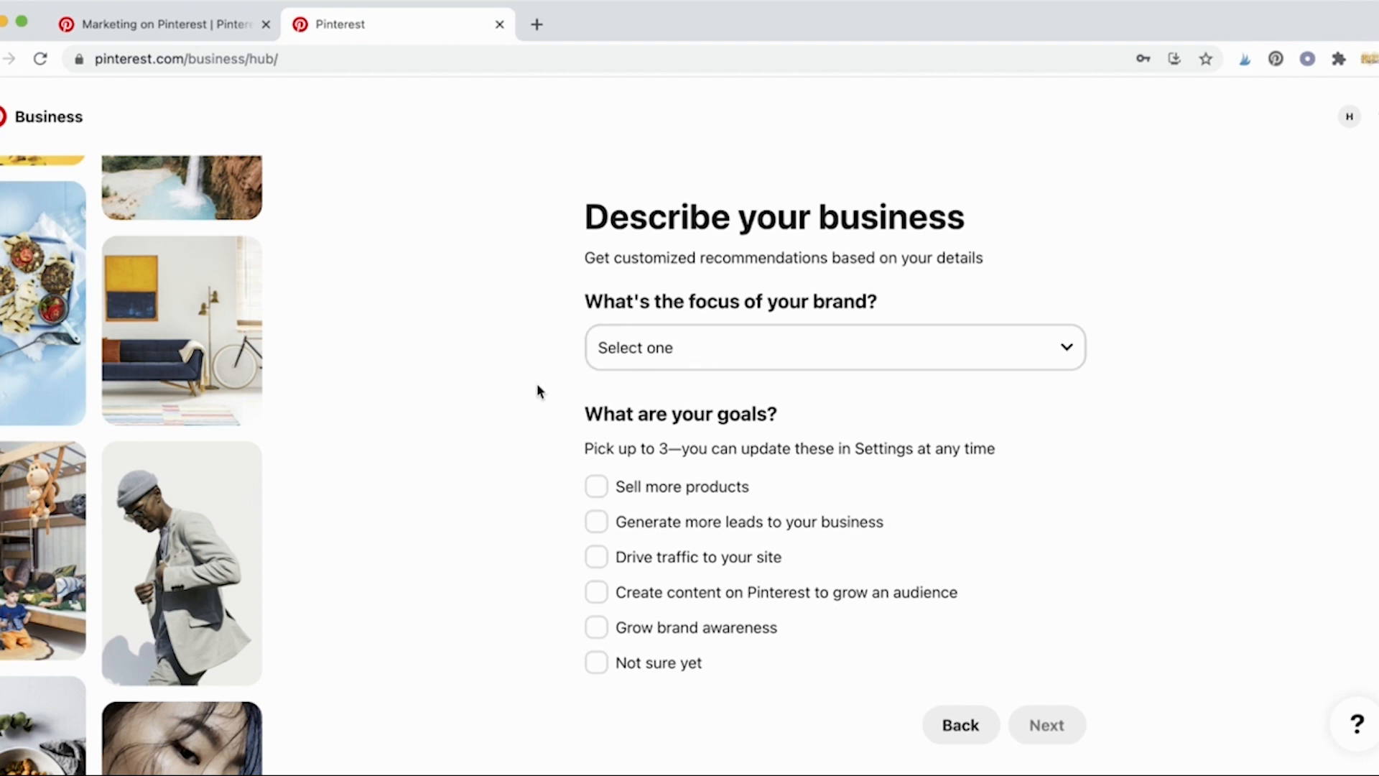
# Step: Choose Education as the brand focus
pyautogui.click(871, 363)
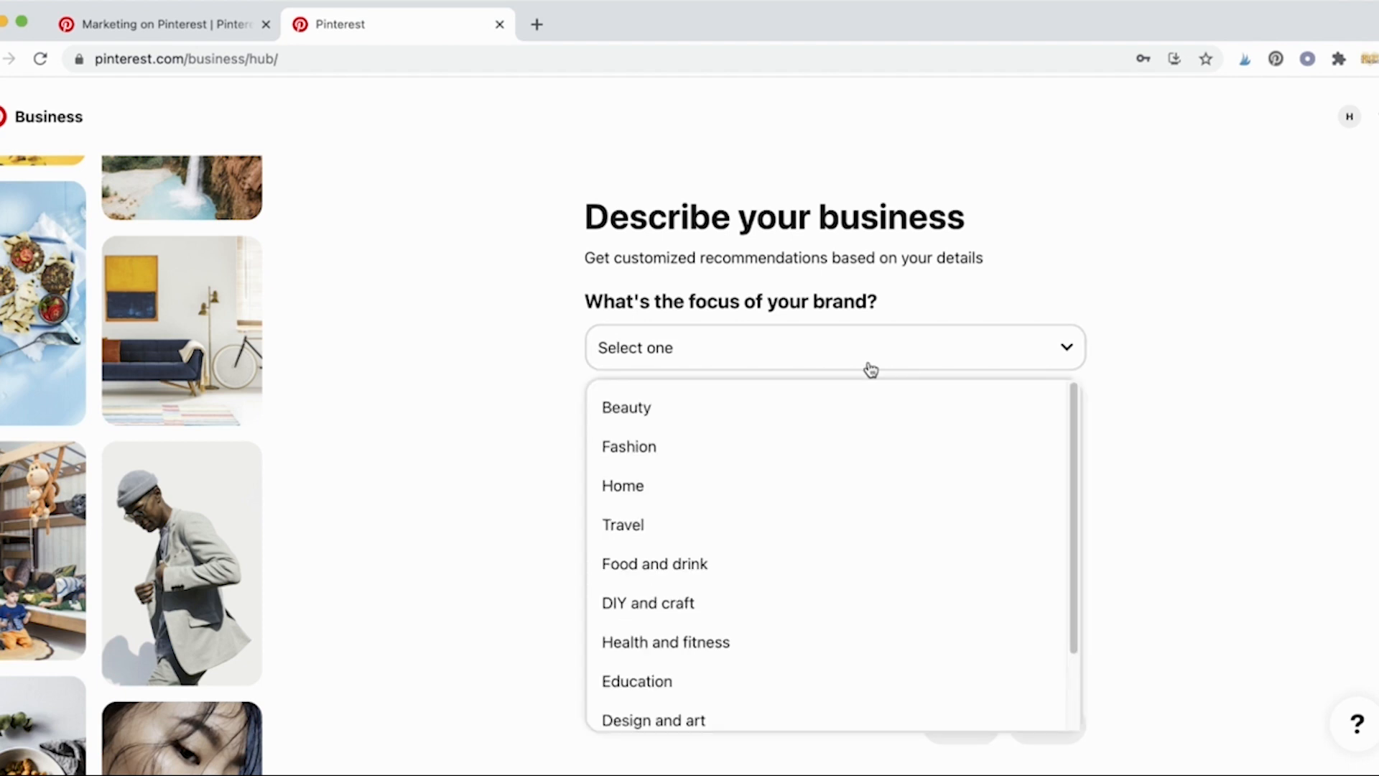
pyautogui.scroll(-3, 861, 430)
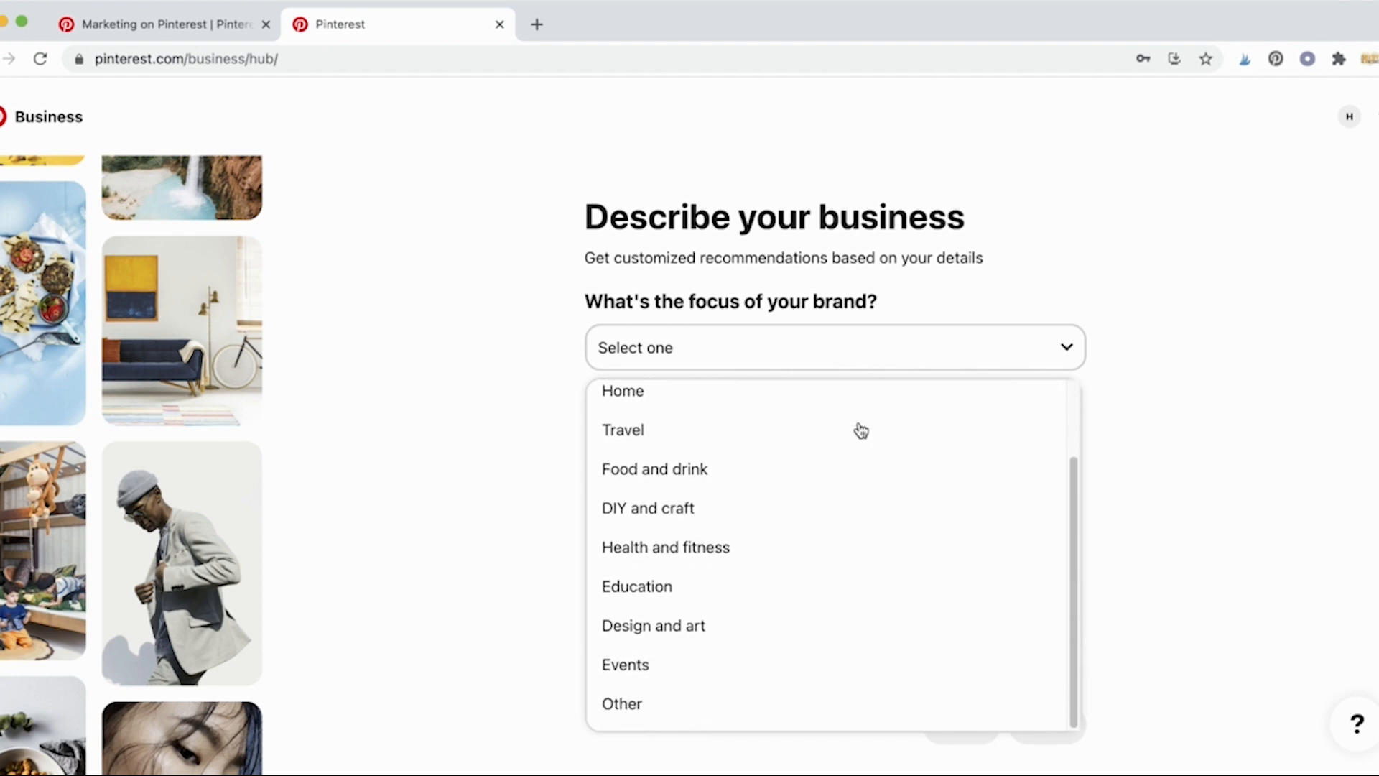
pyautogui.scroll(3, 861, 431)
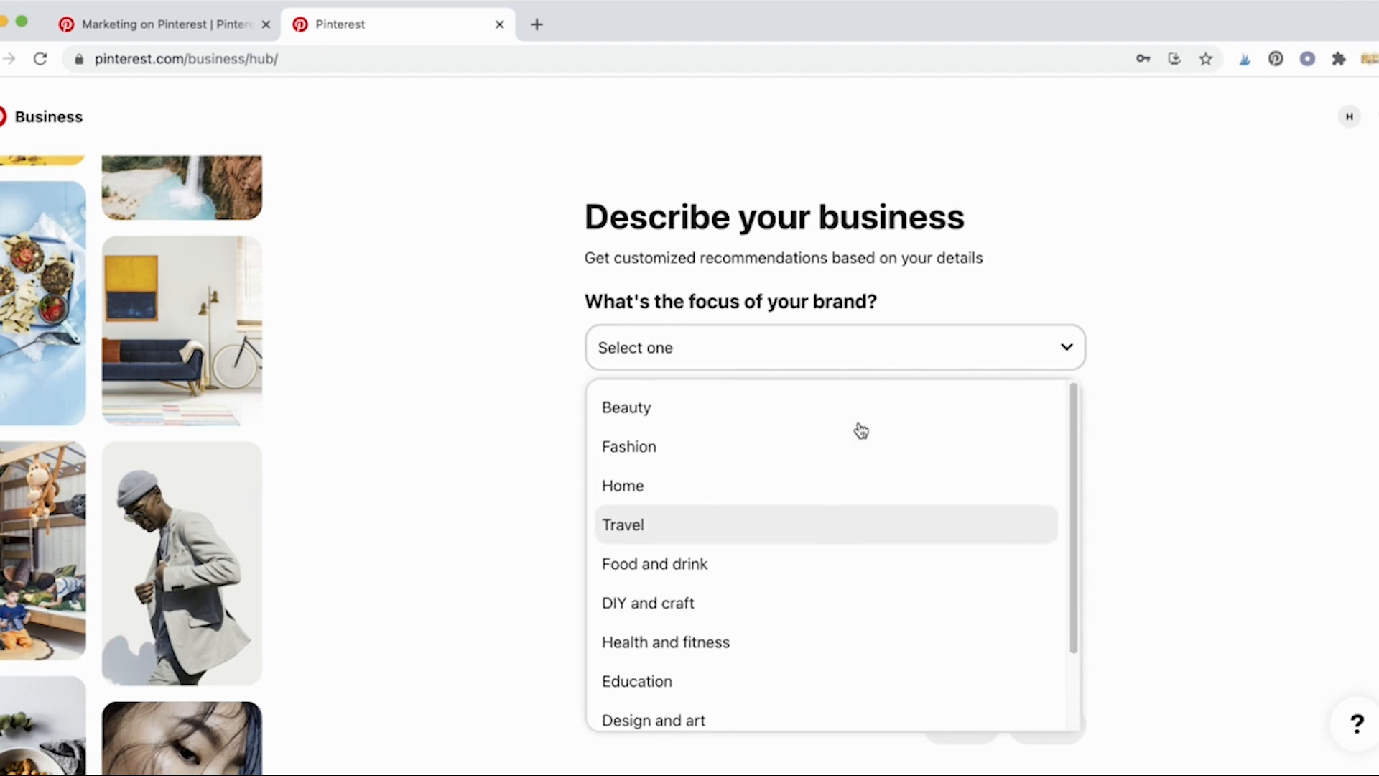
pyautogui.scroll(-1, 848, 567)
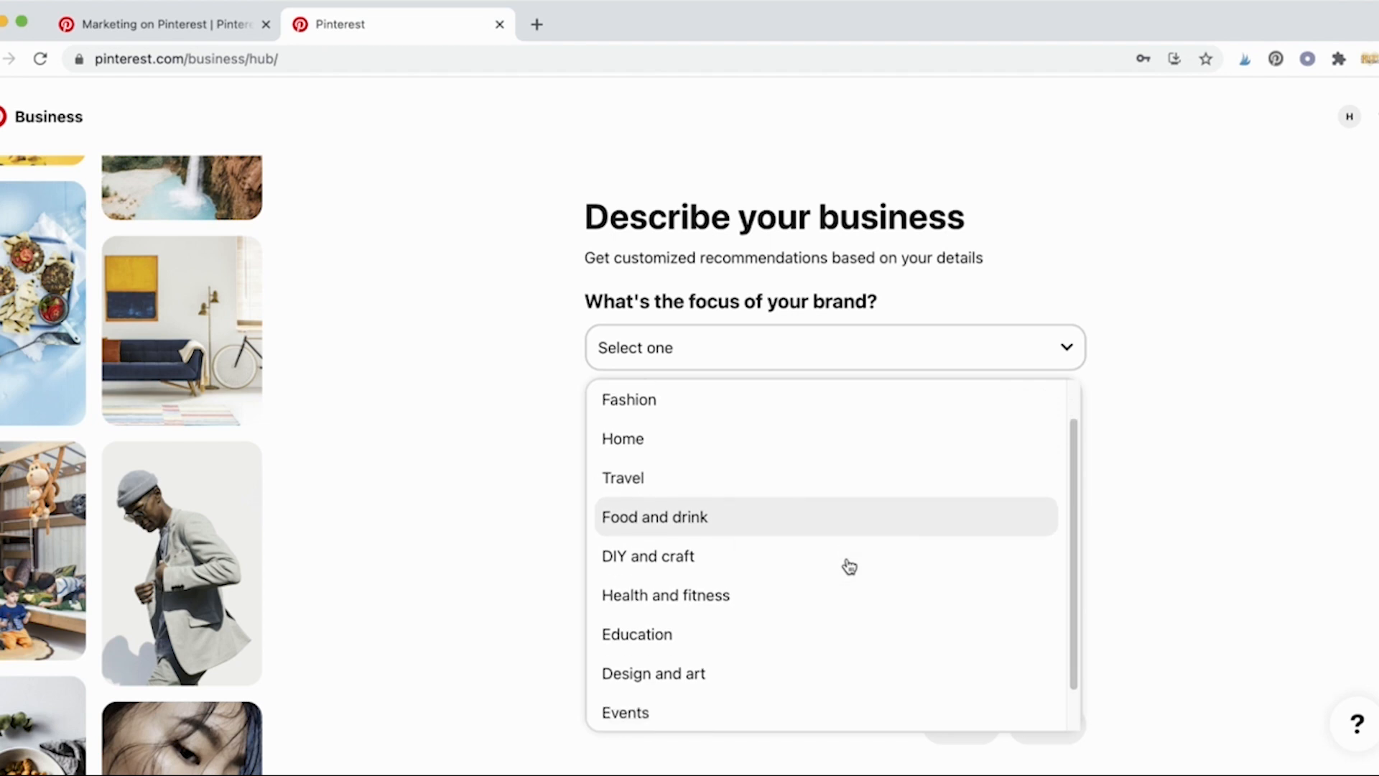
pyautogui.scroll(-1, 848, 567)
pyautogui.click(847, 582)
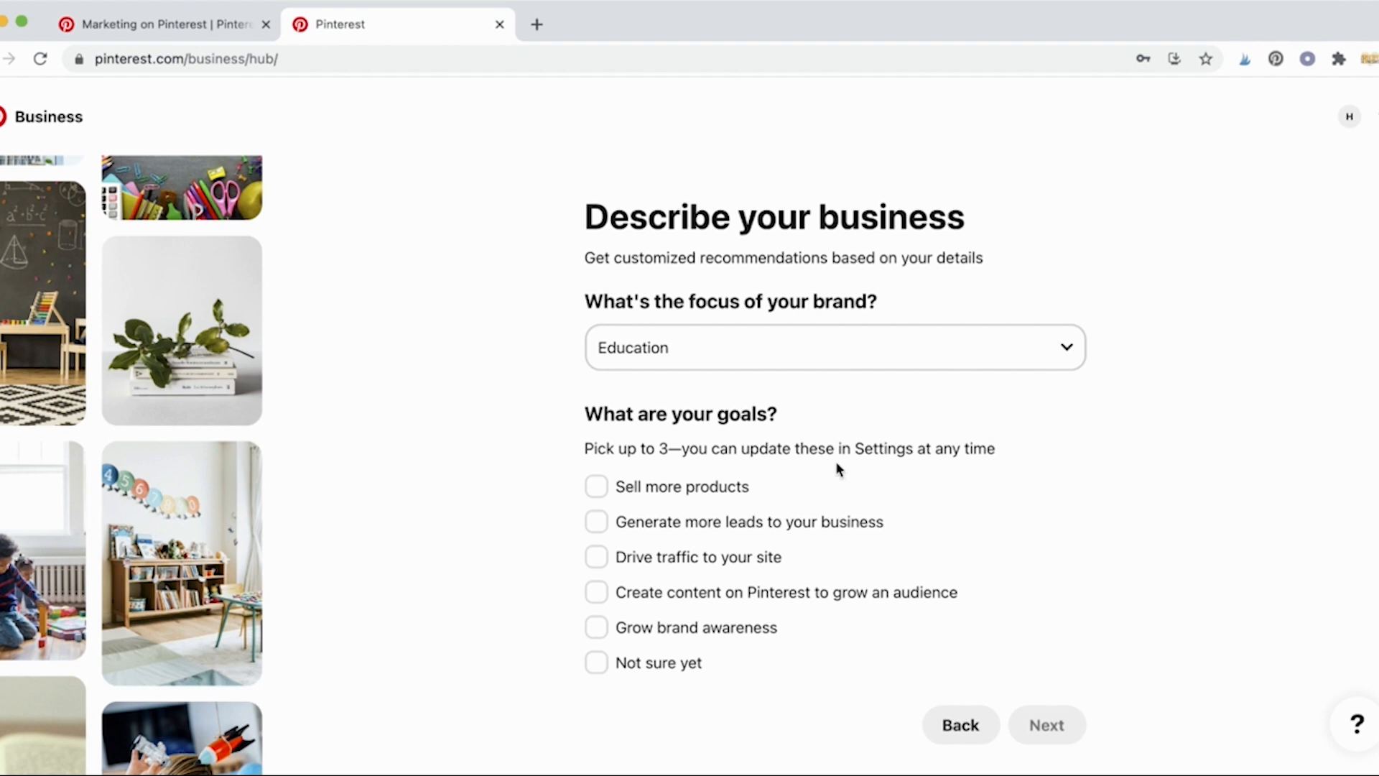
# Step: Tick the goals Generate more leads, Drive traffic and Grow brand awareness, and continue
pyautogui.scroll(-1, 538, 535)
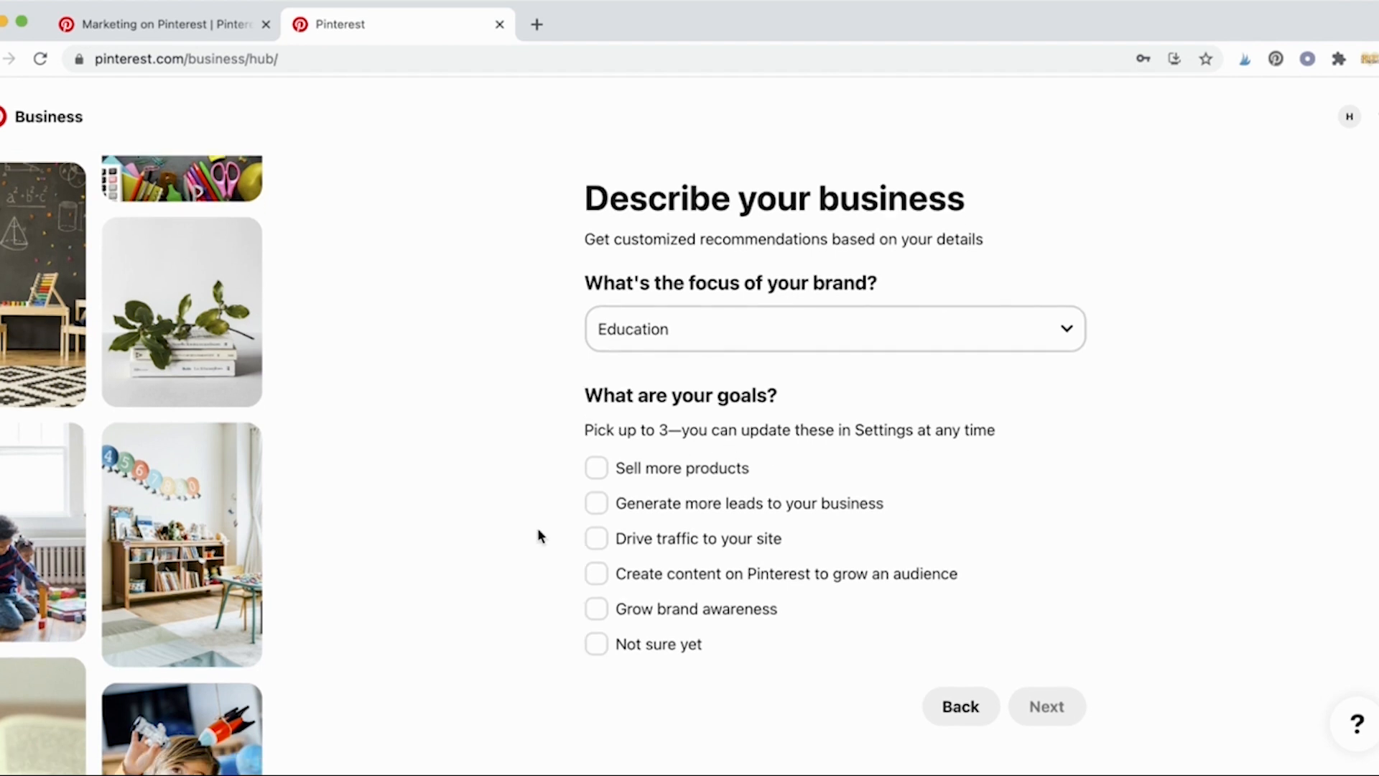
pyautogui.click(598, 511)
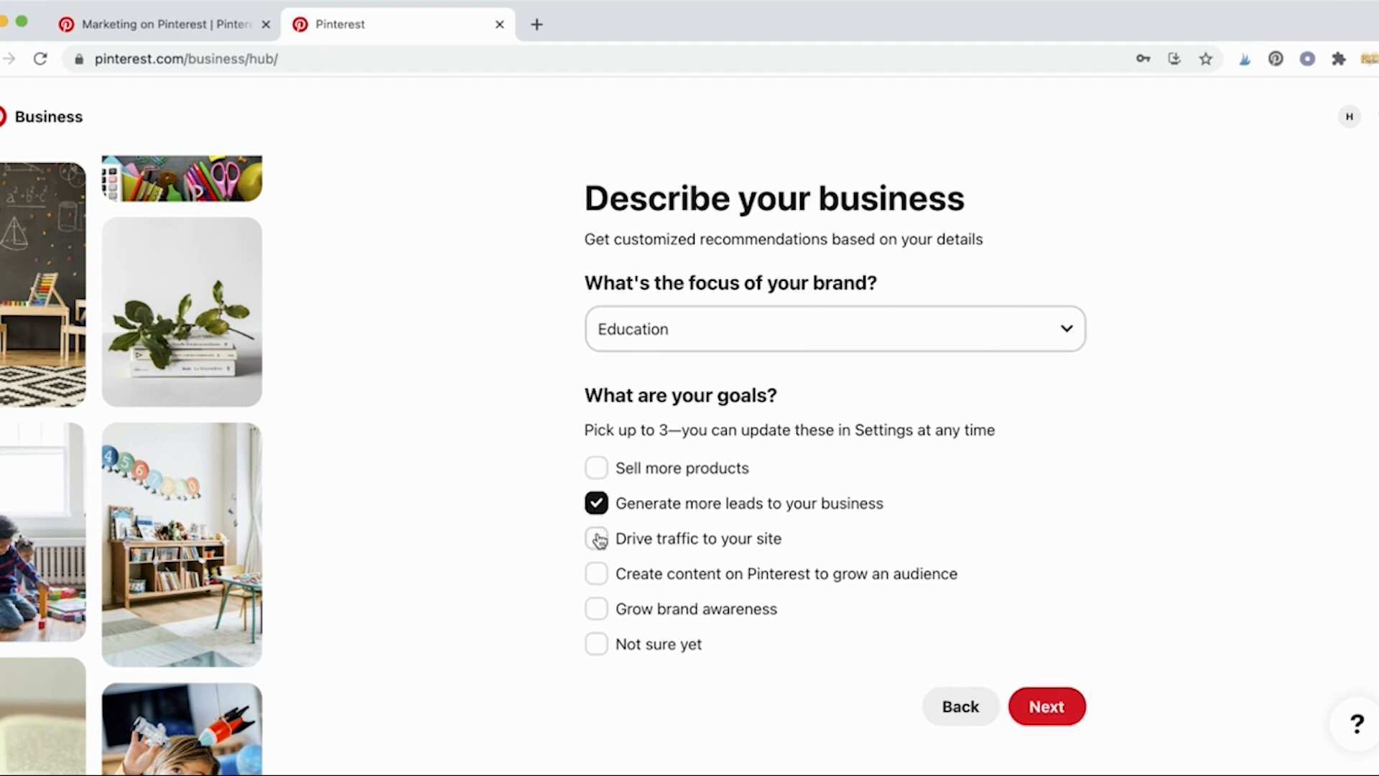
pyautogui.click(599, 543)
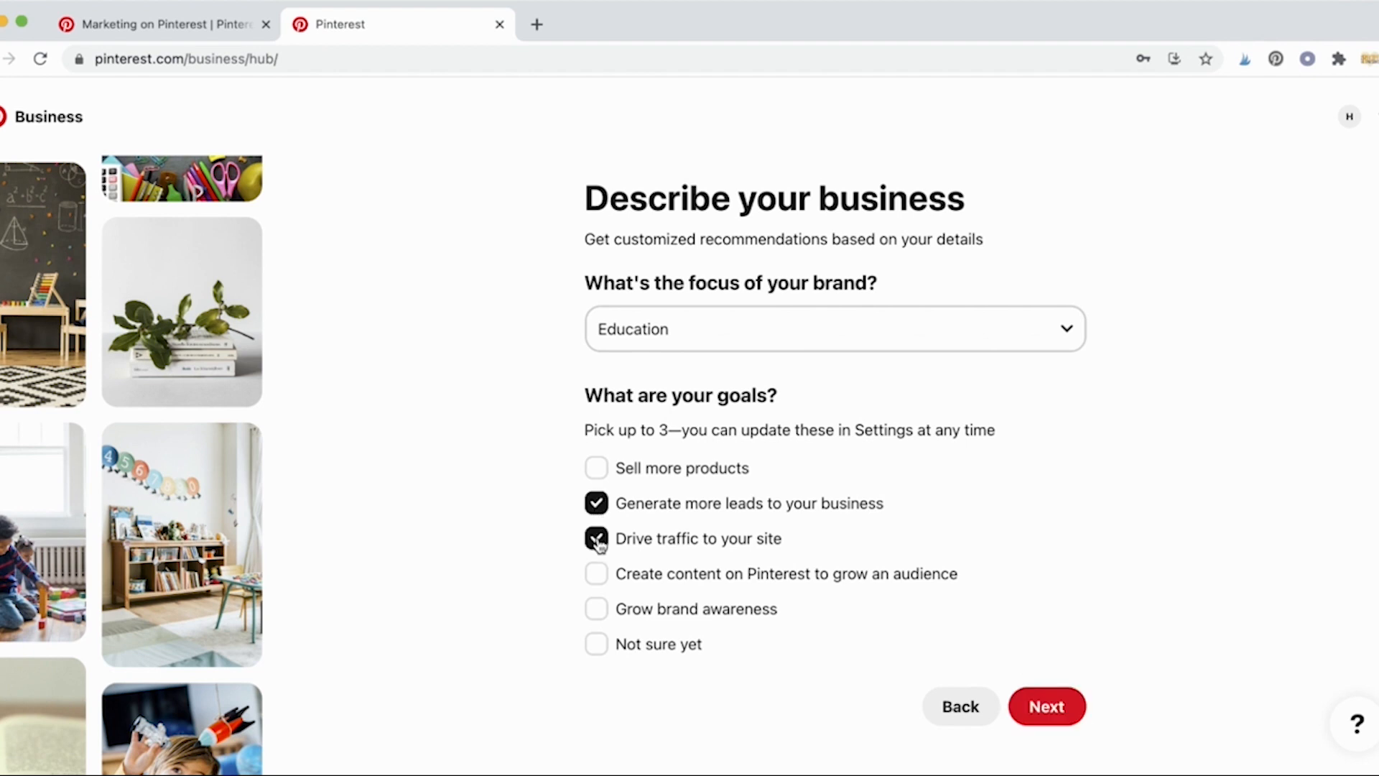
pyautogui.click(593, 609)
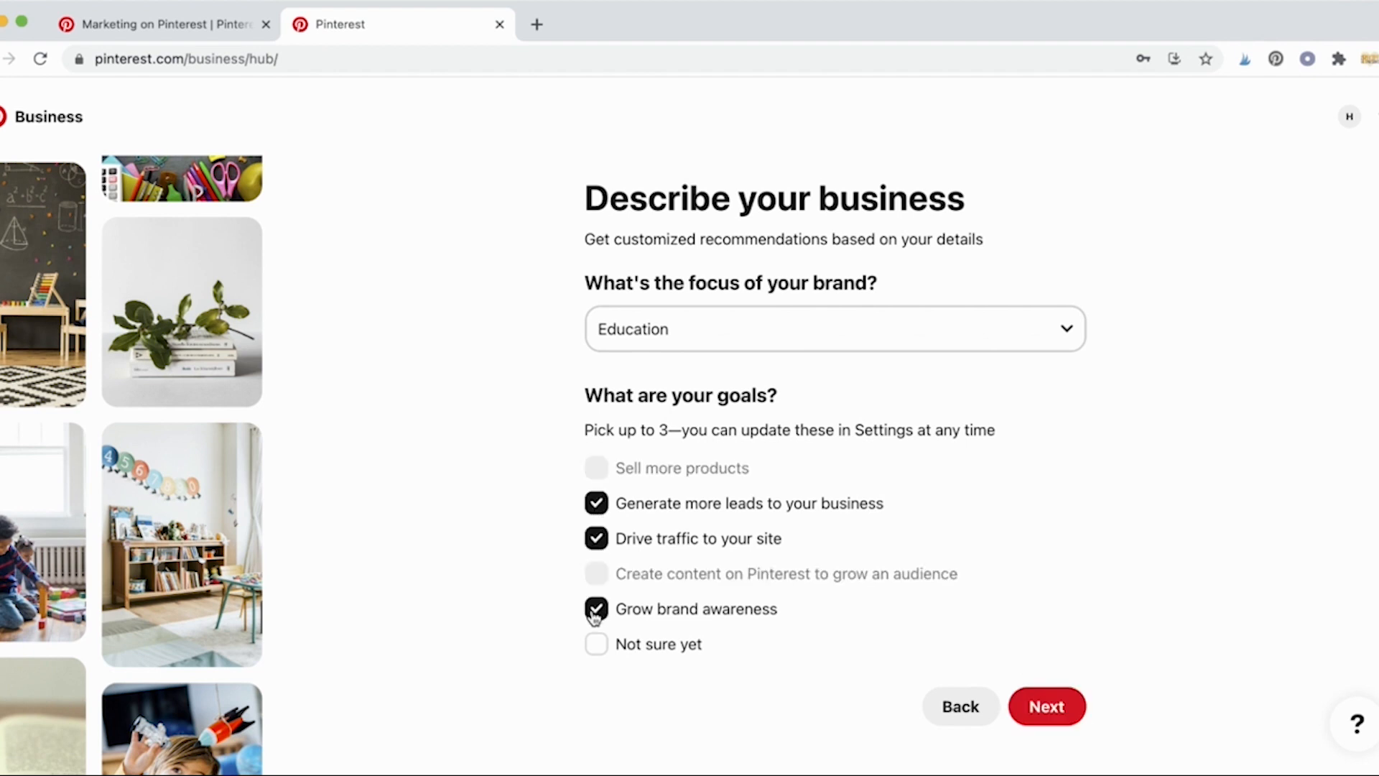
pyautogui.click(1039, 708)
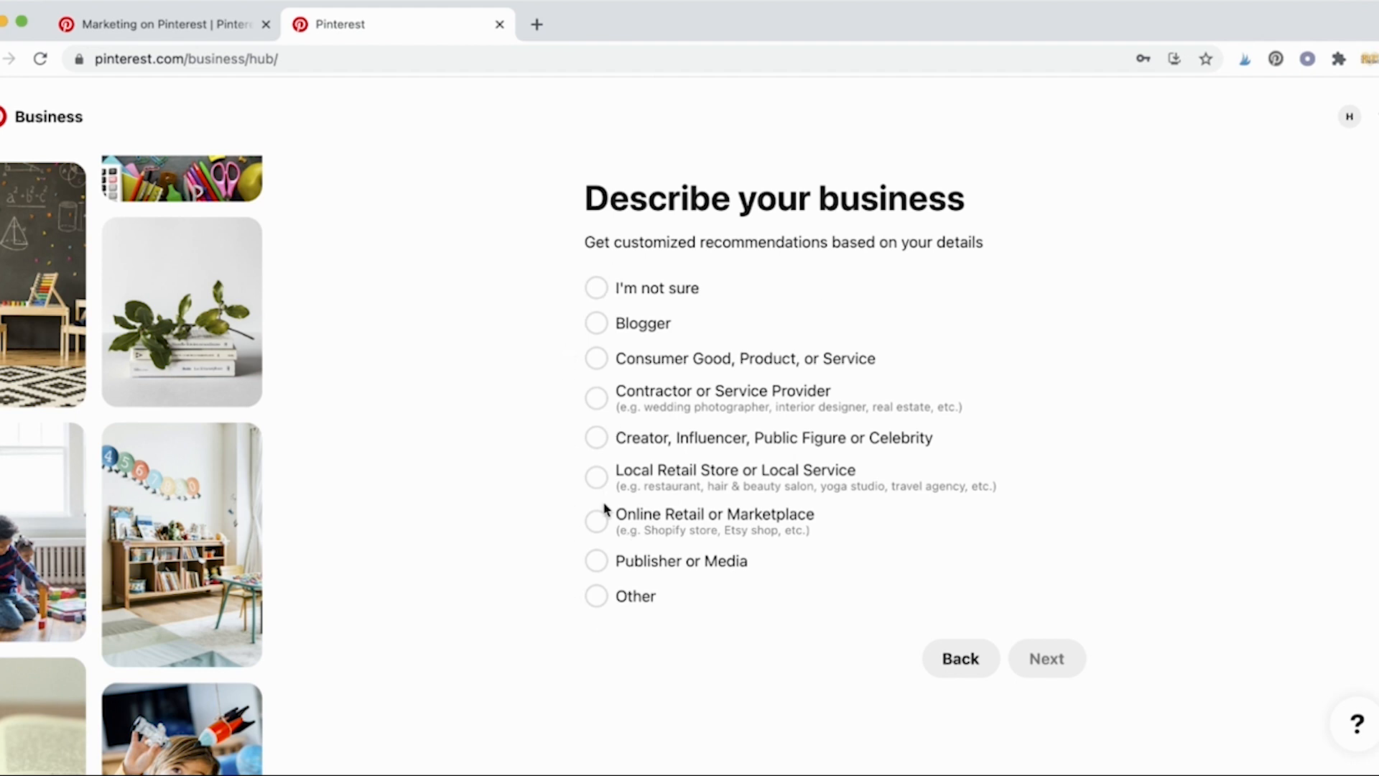
# Step: After trying several business types, select Blogger and continue to the ads question
pyautogui.click(599, 525)
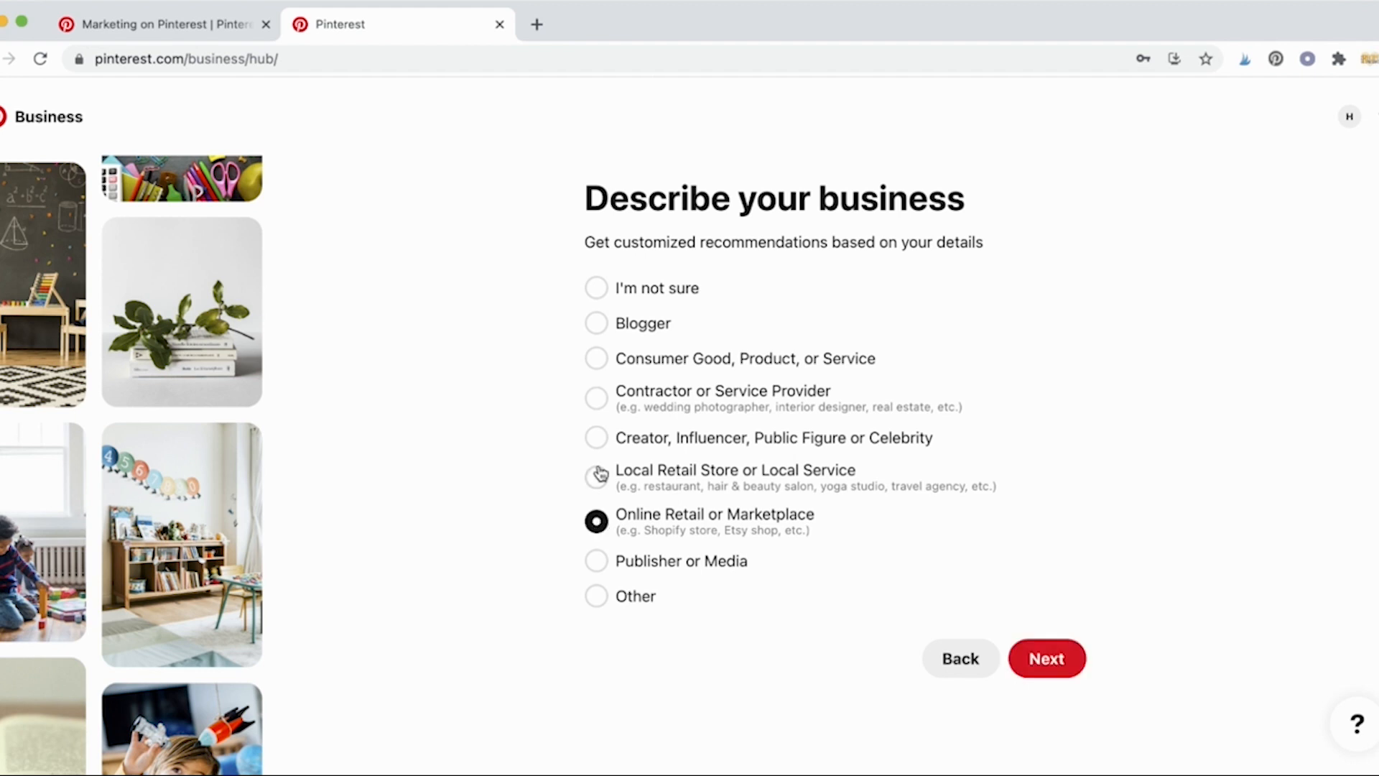
pyautogui.click(602, 333)
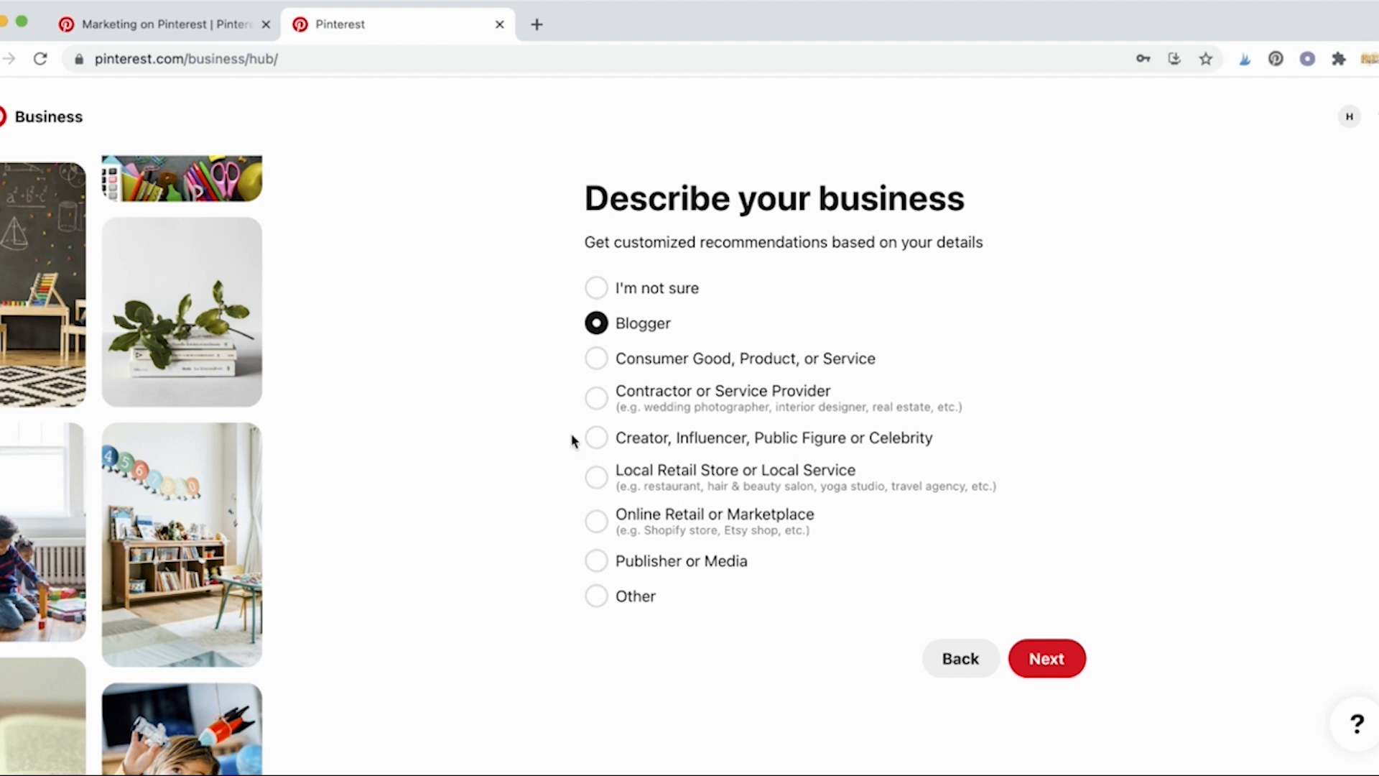
pyautogui.click(595, 438)
pyautogui.click(595, 399)
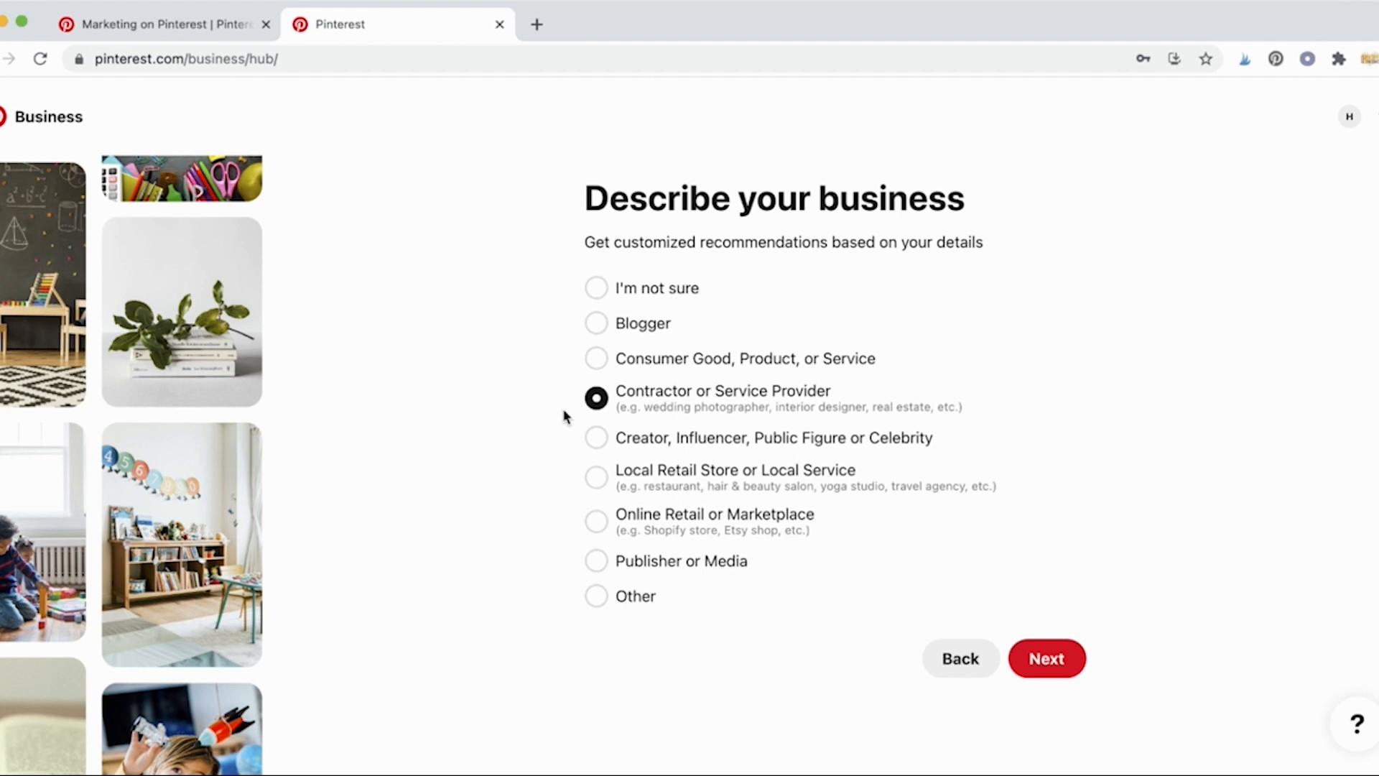
pyautogui.click(595, 361)
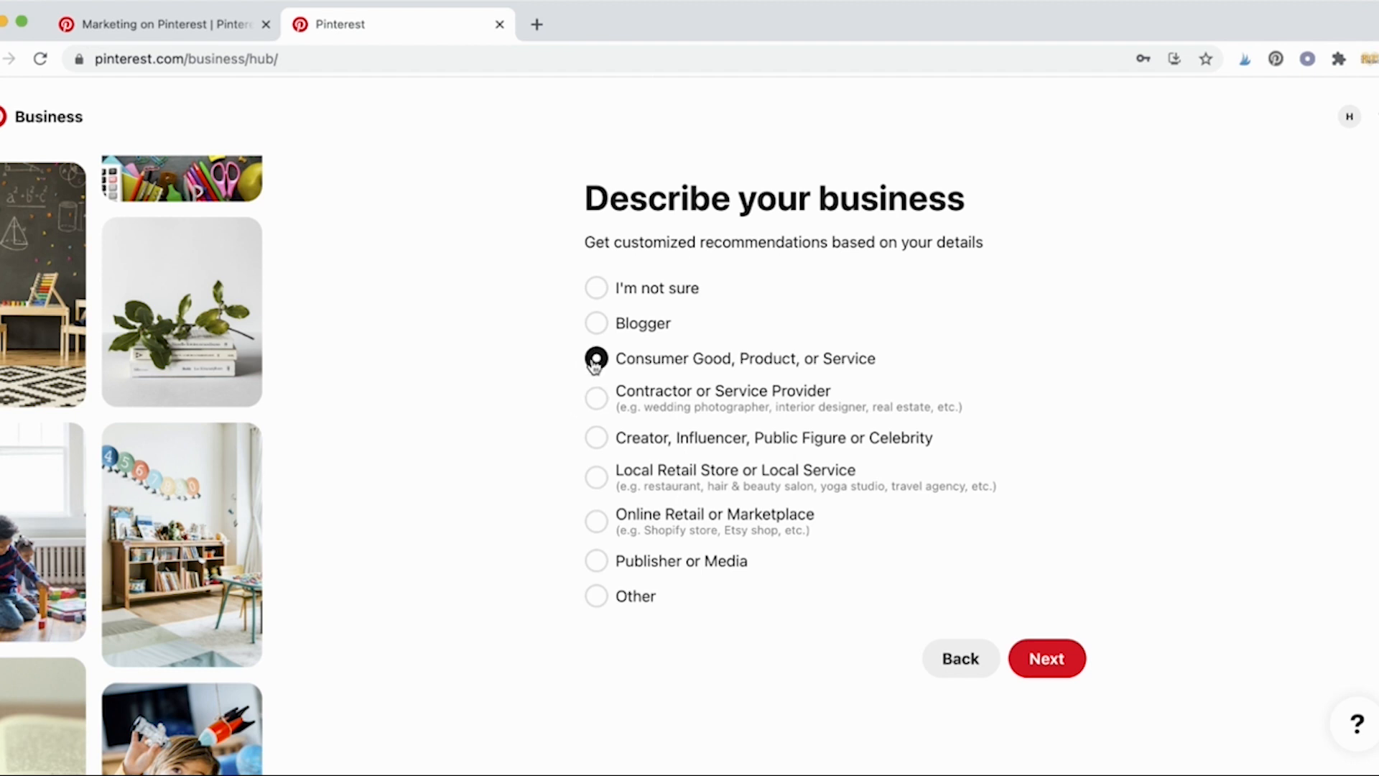
pyautogui.click(593, 571)
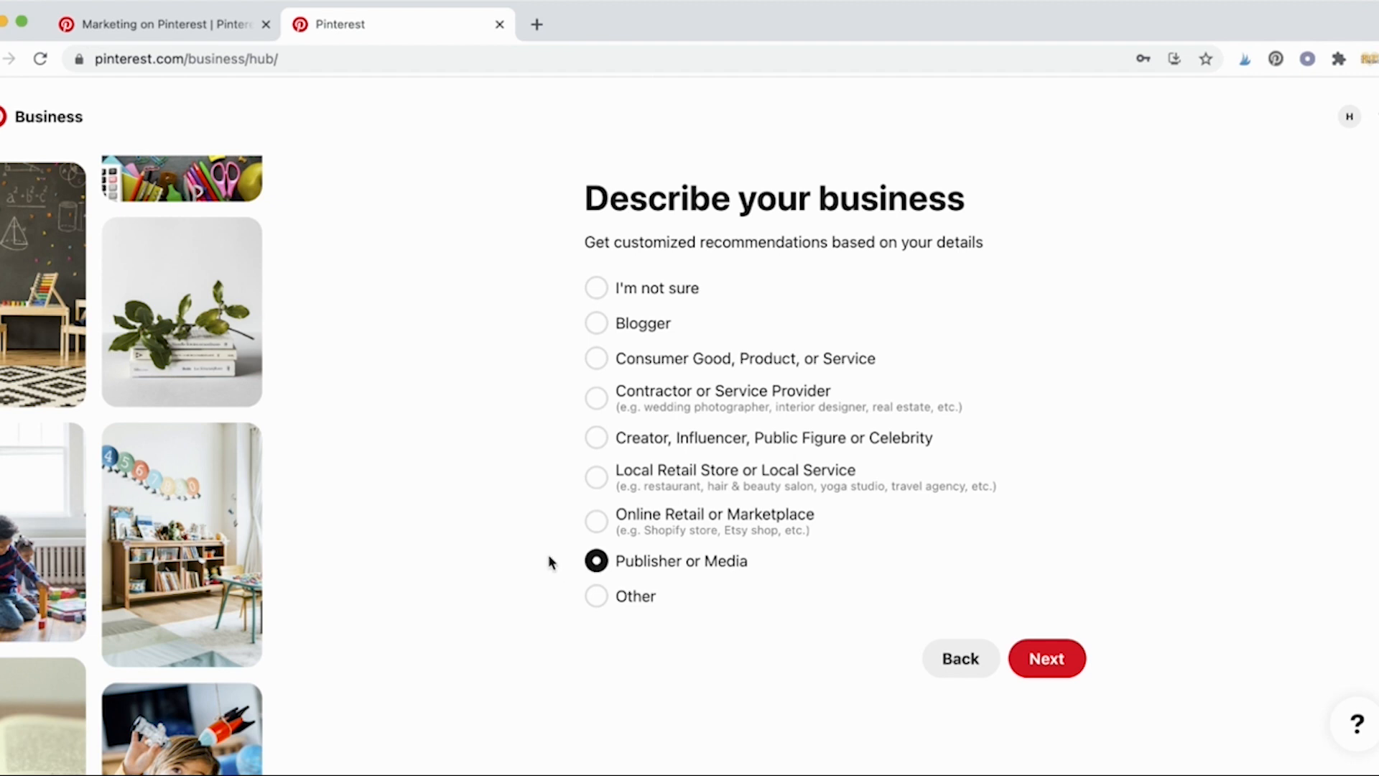
pyautogui.click(596, 326)
pyautogui.click(1046, 657)
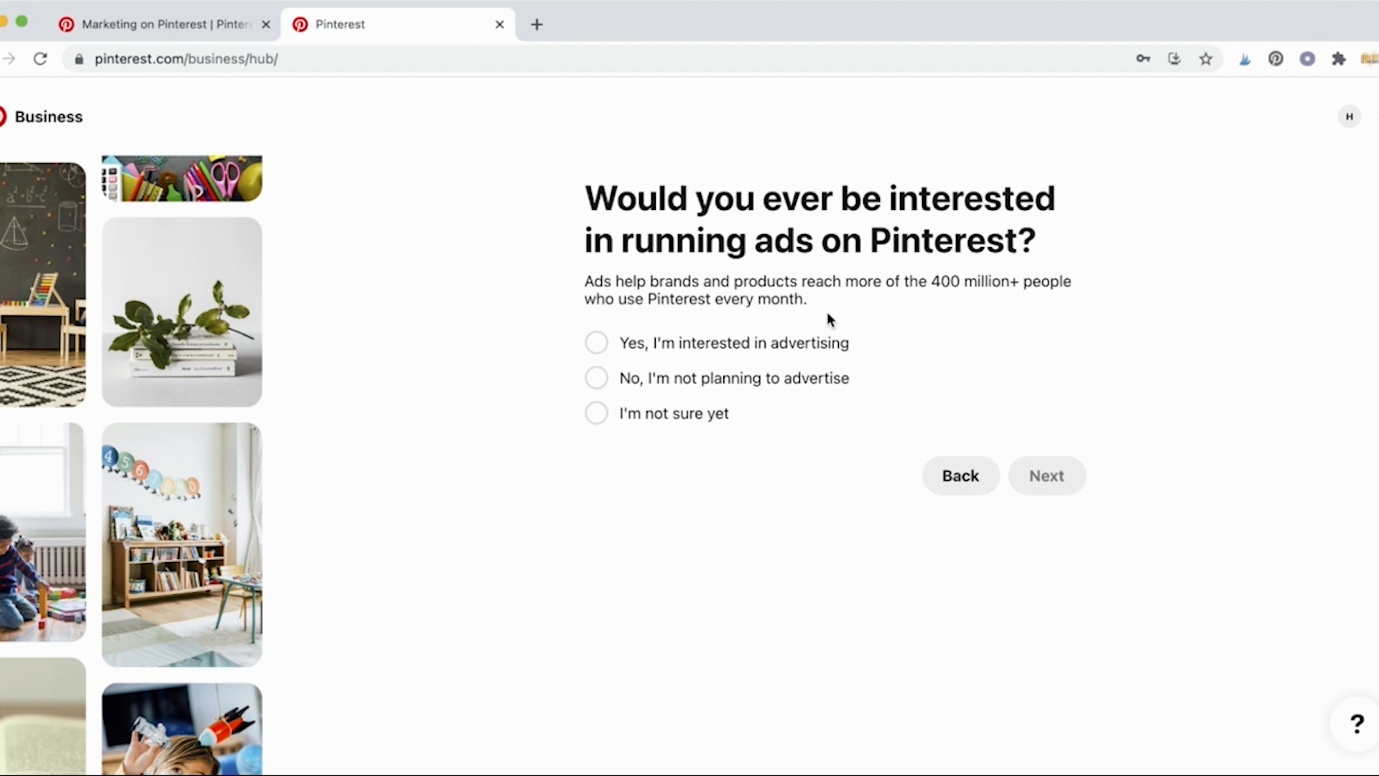
# Step: Answer 'Yes, I'm interested in advertising' and submit the answer
pyautogui.click(608, 347)
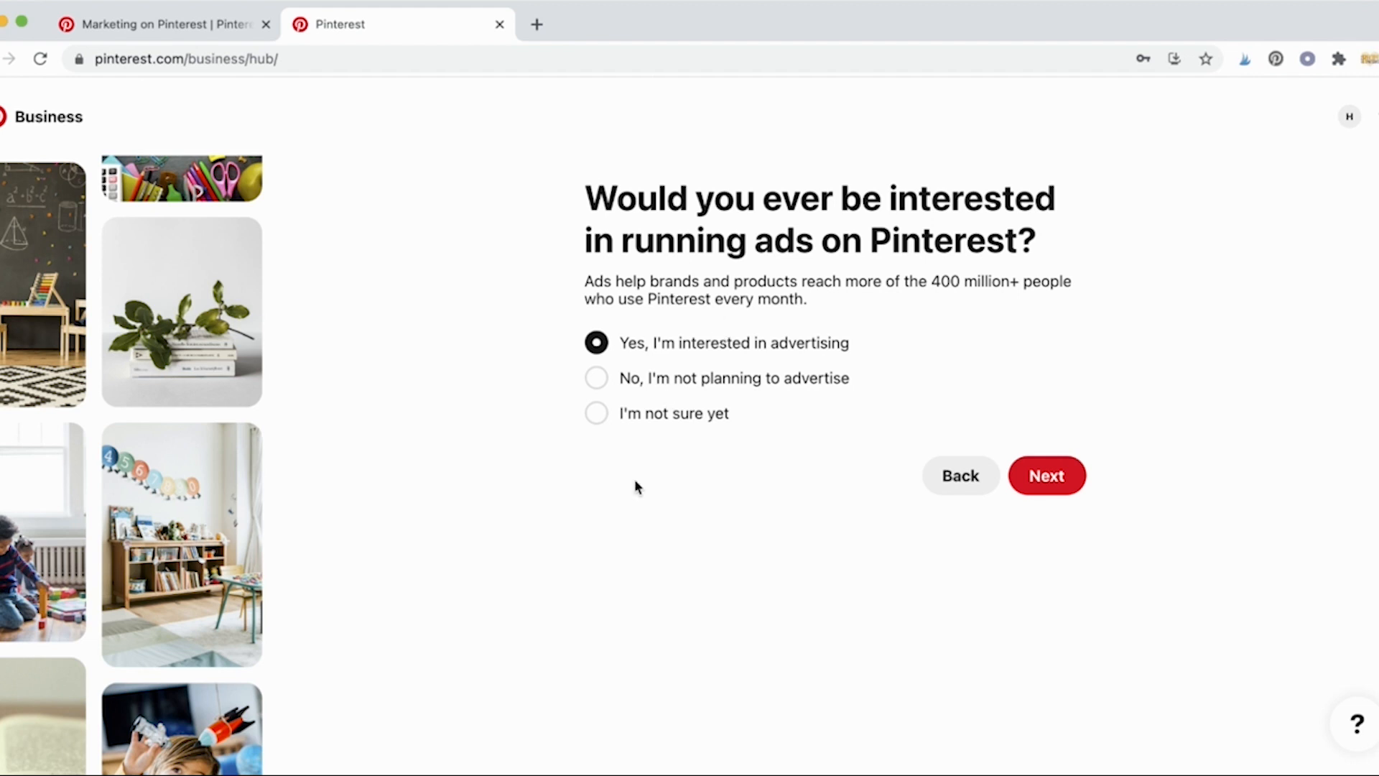
pyautogui.click(1067, 485)
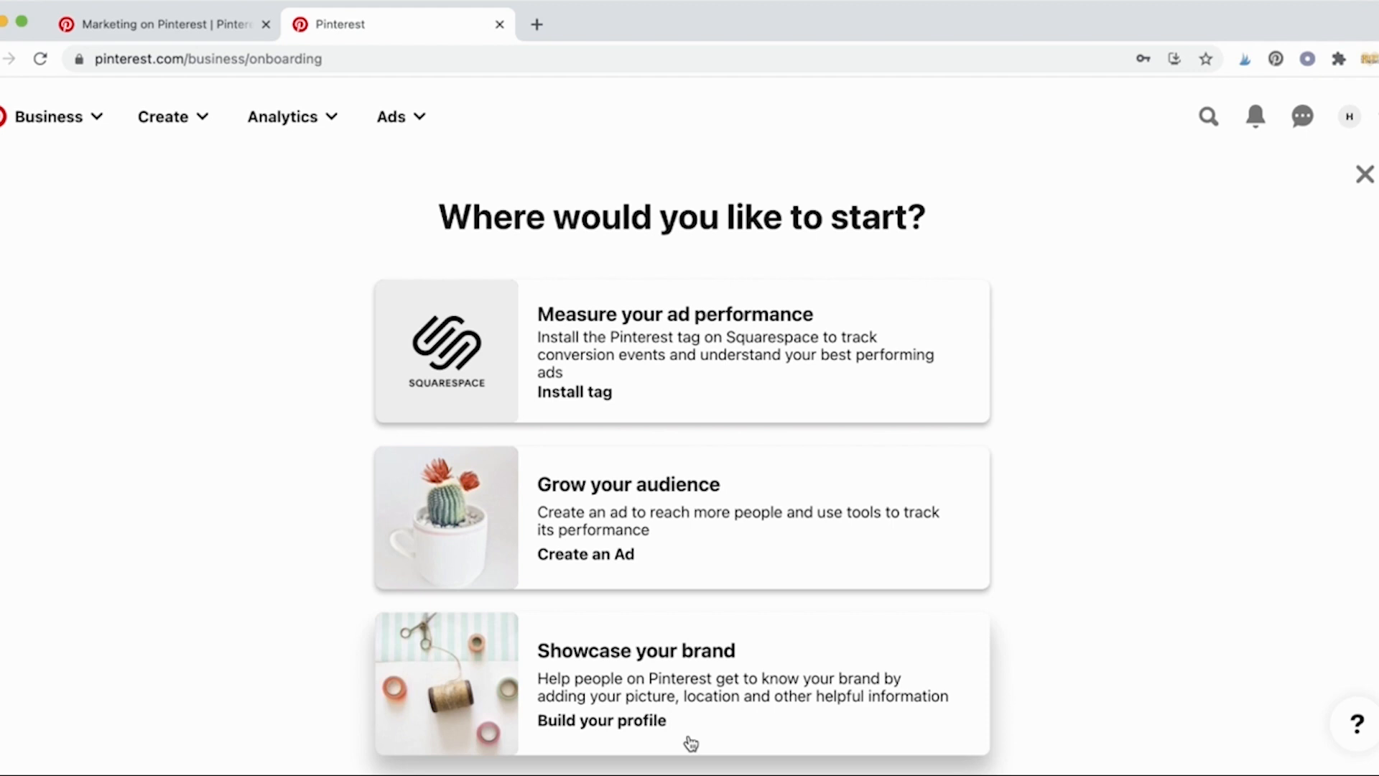
# Step: From the Showcase your brand card, open Edit profile and choose a new profile photo
pyautogui.click(742, 691)
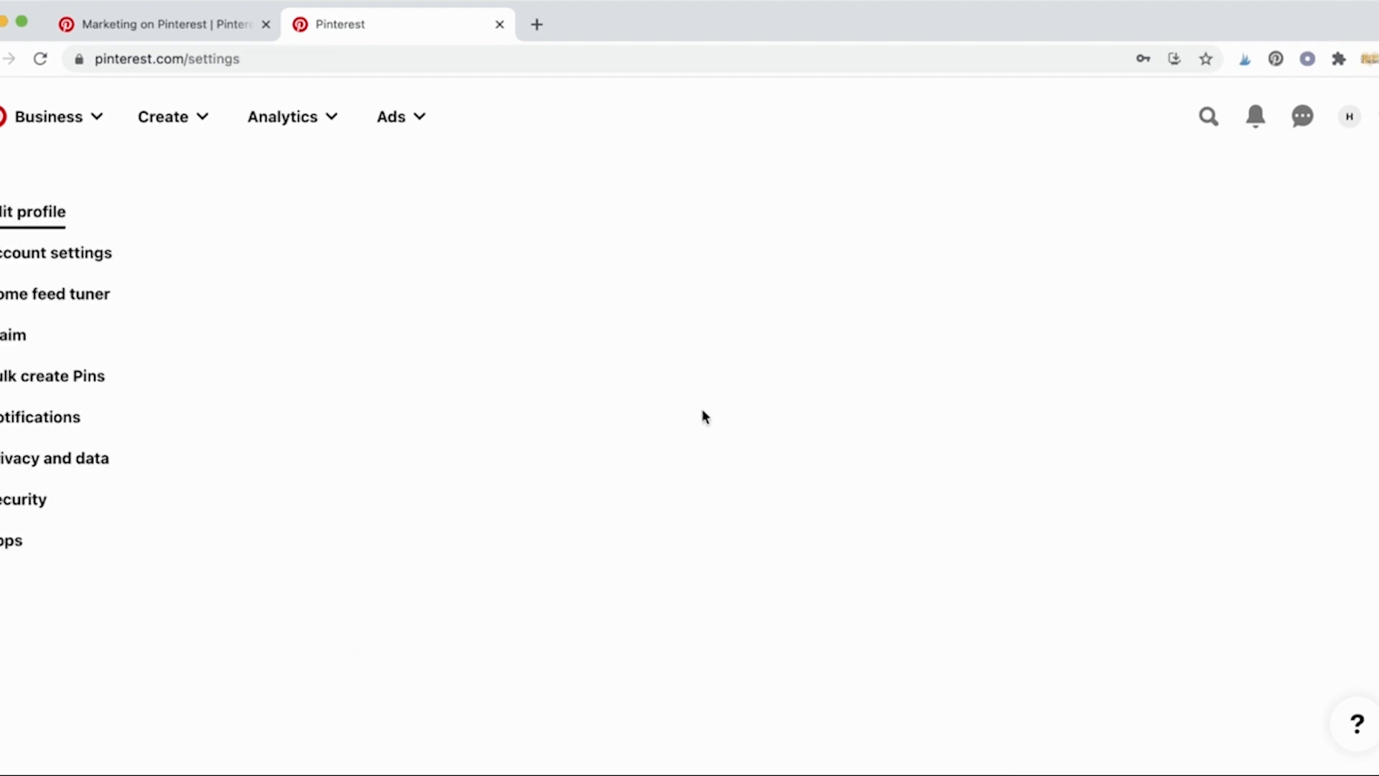
pyautogui.scroll(-1, 446, 421)
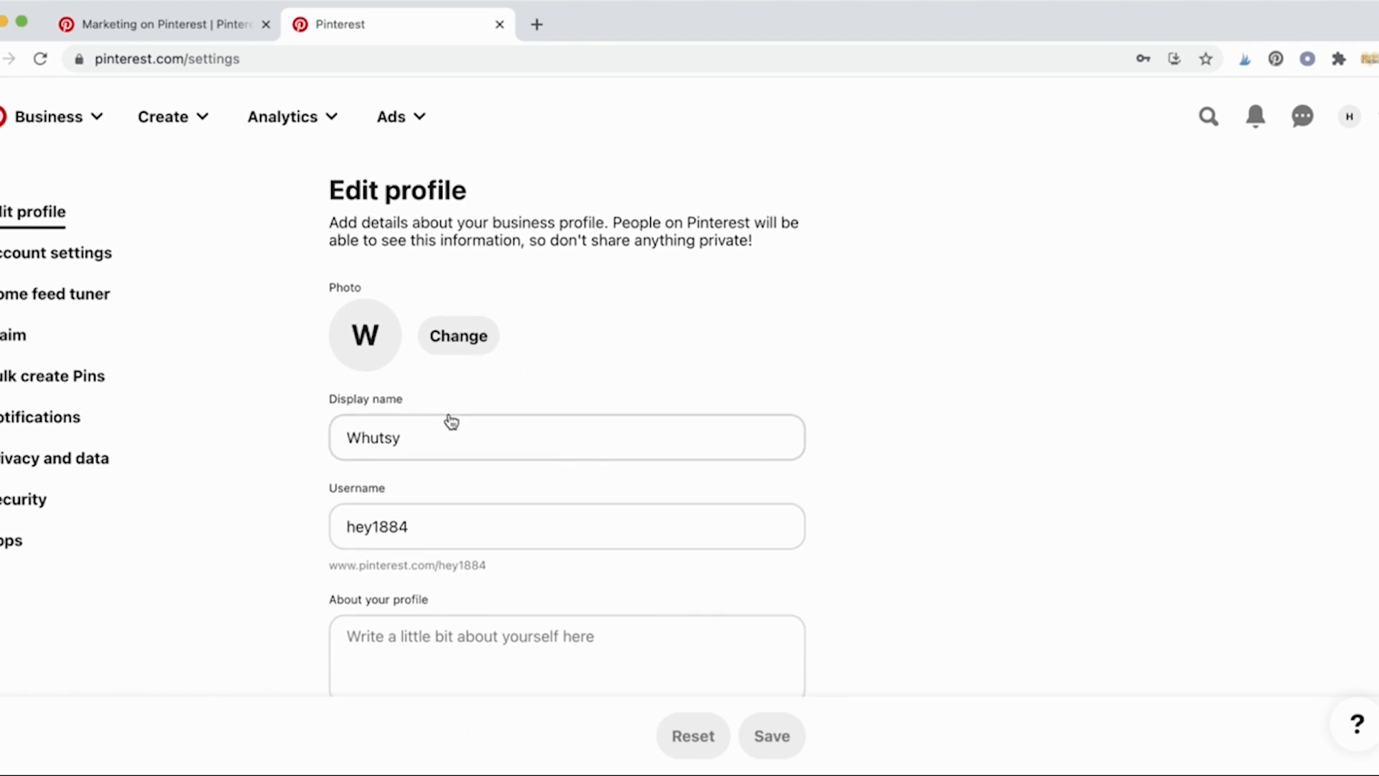
pyautogui.click(446, 354)
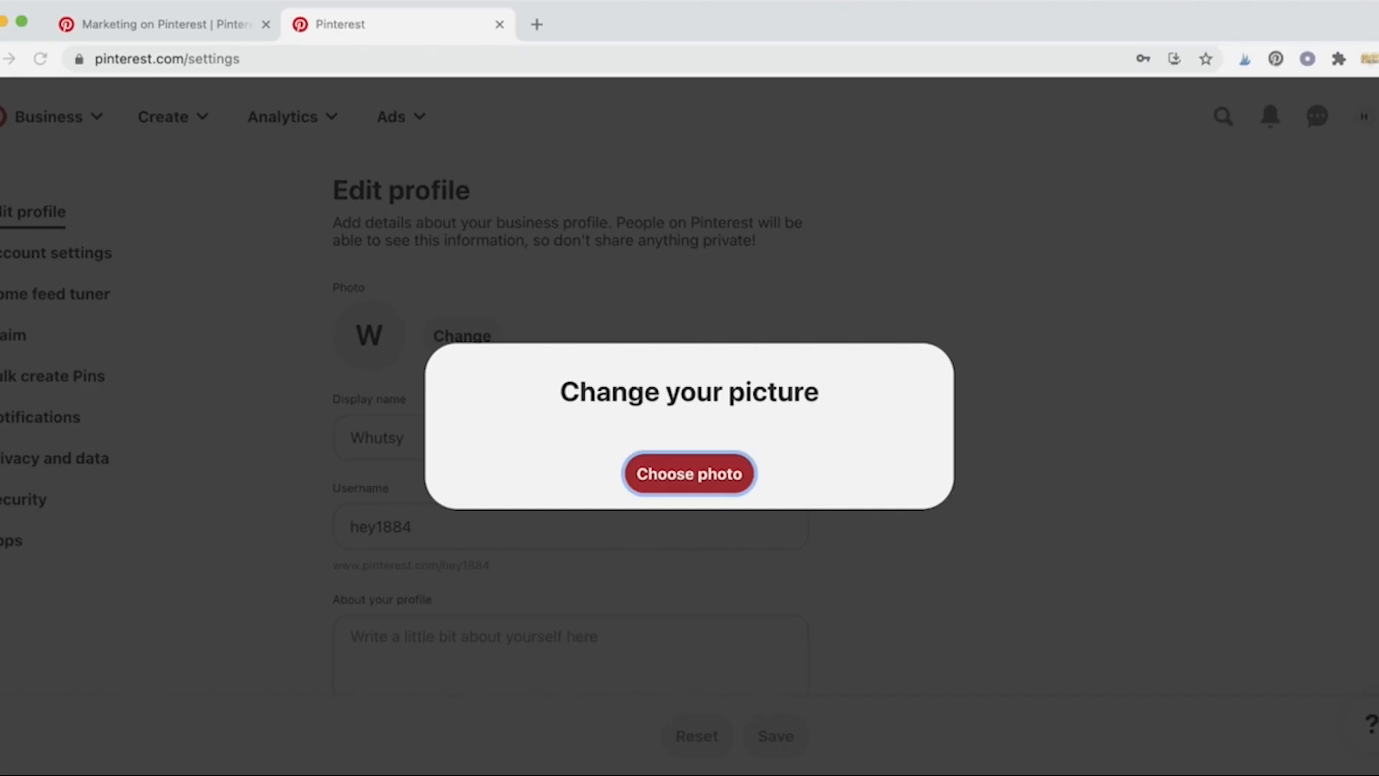
pyautogui.click(689, 473)
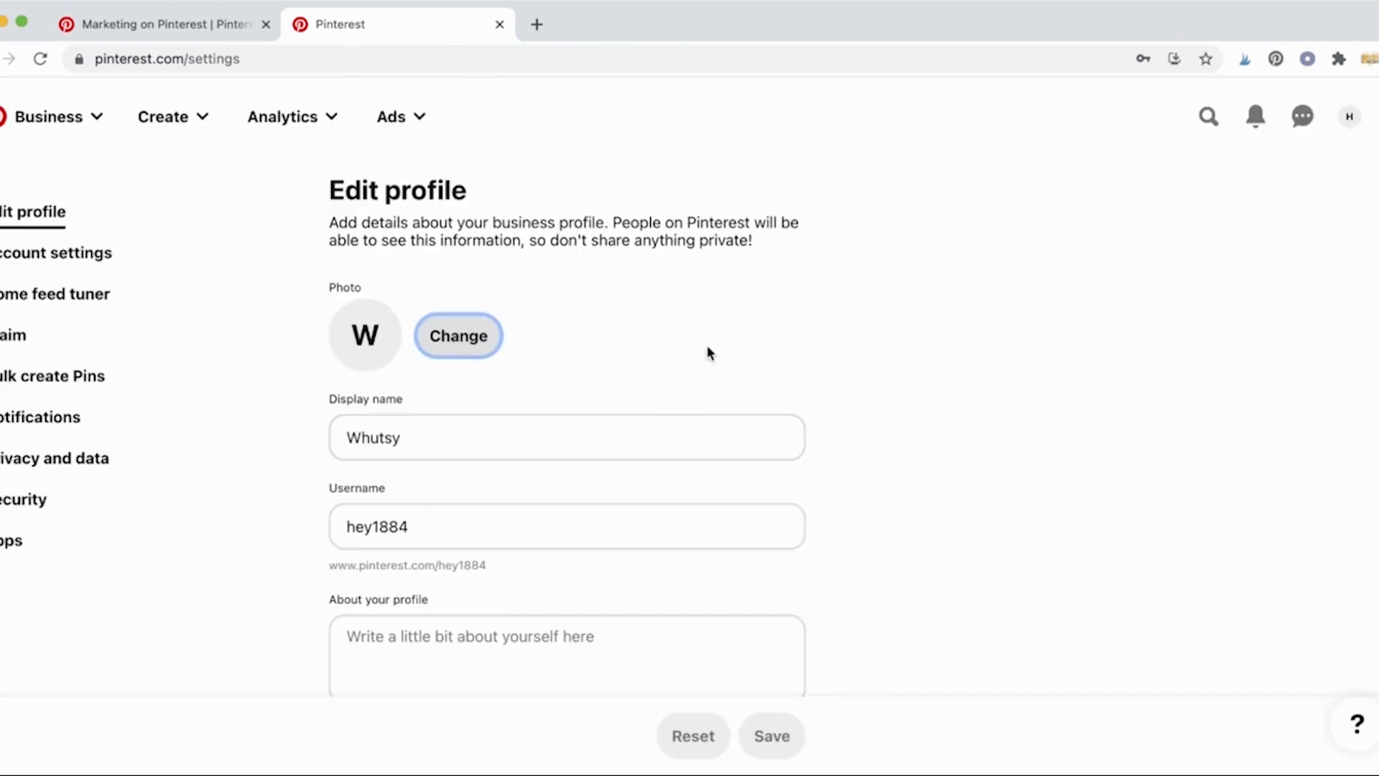
pyautogui.scroll(-2, 668, 403)
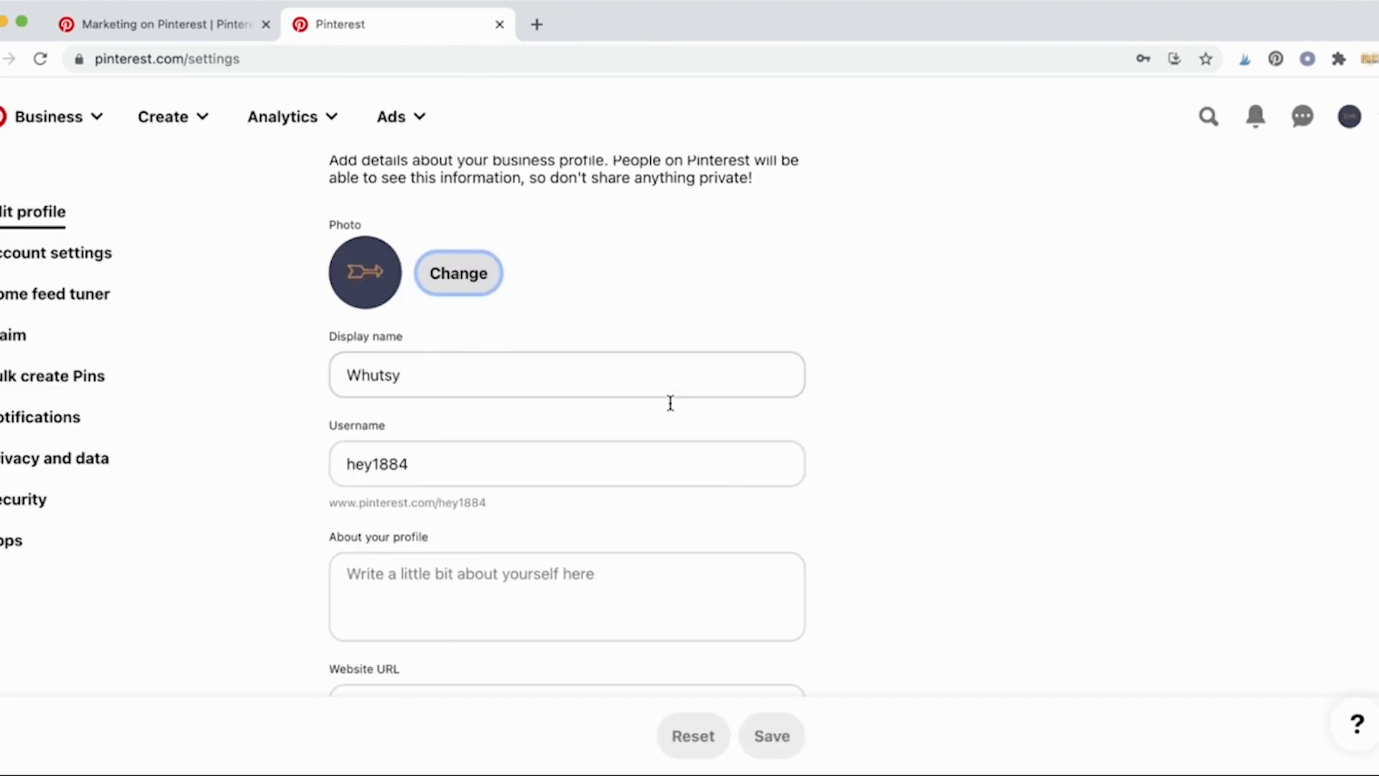
pyautogui.doubleClick(654, 439)
pyautogui.write('whutsy')
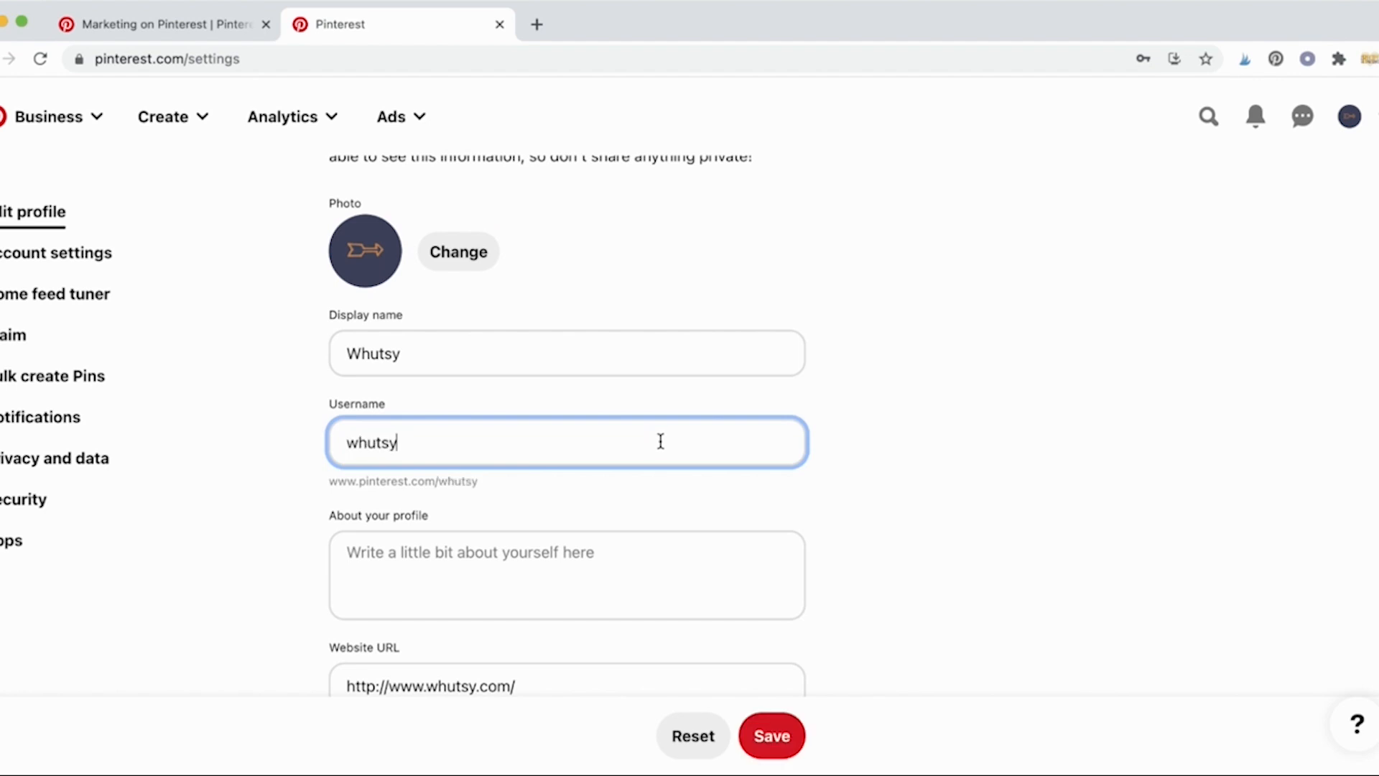
pyautogui.click(795, 500)
# Step: Write the bio 'News and resources for Etsy sellers.'
pyautogui.click(675, 569)
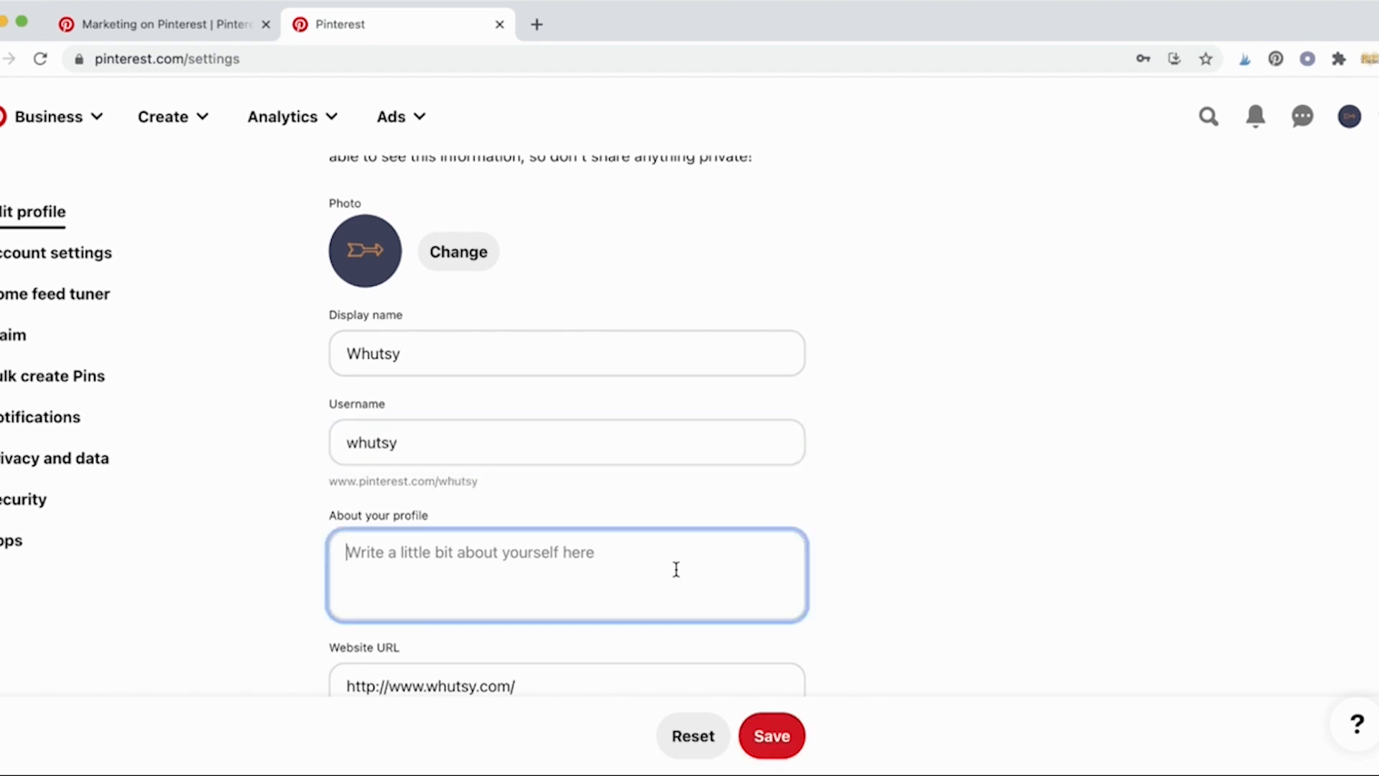
pyautogui.scroll(-1, 676, 569)
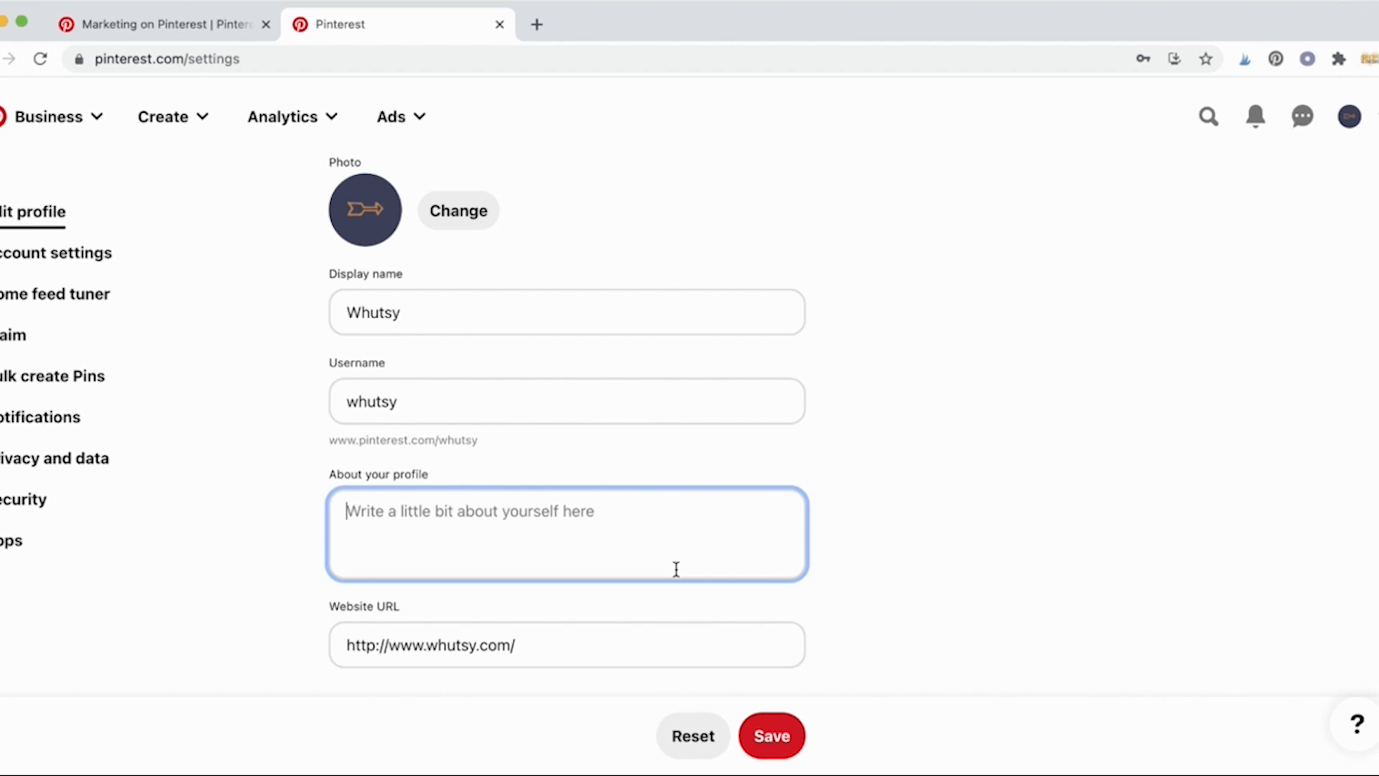
pyautogui.write('News and ')
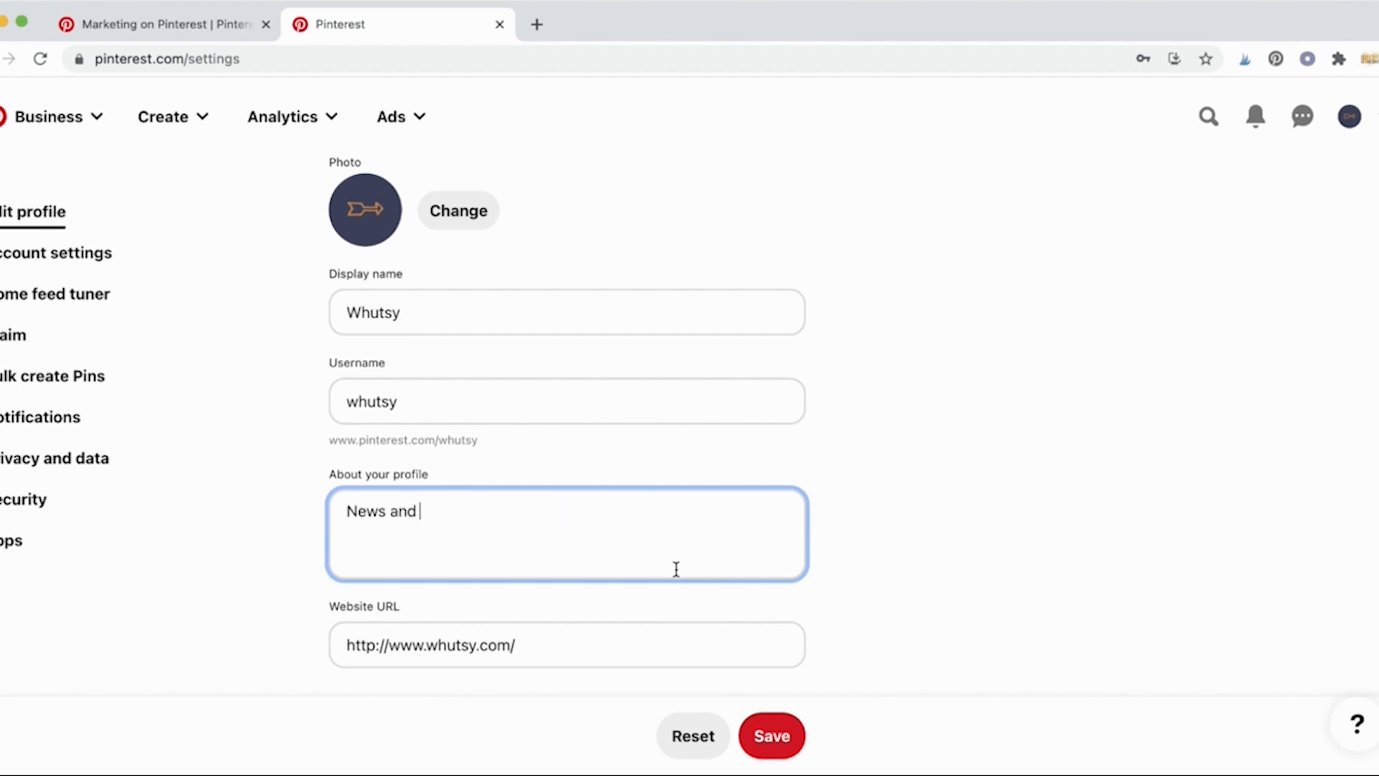
pyautogui.write('resources for Etsy sellers.')
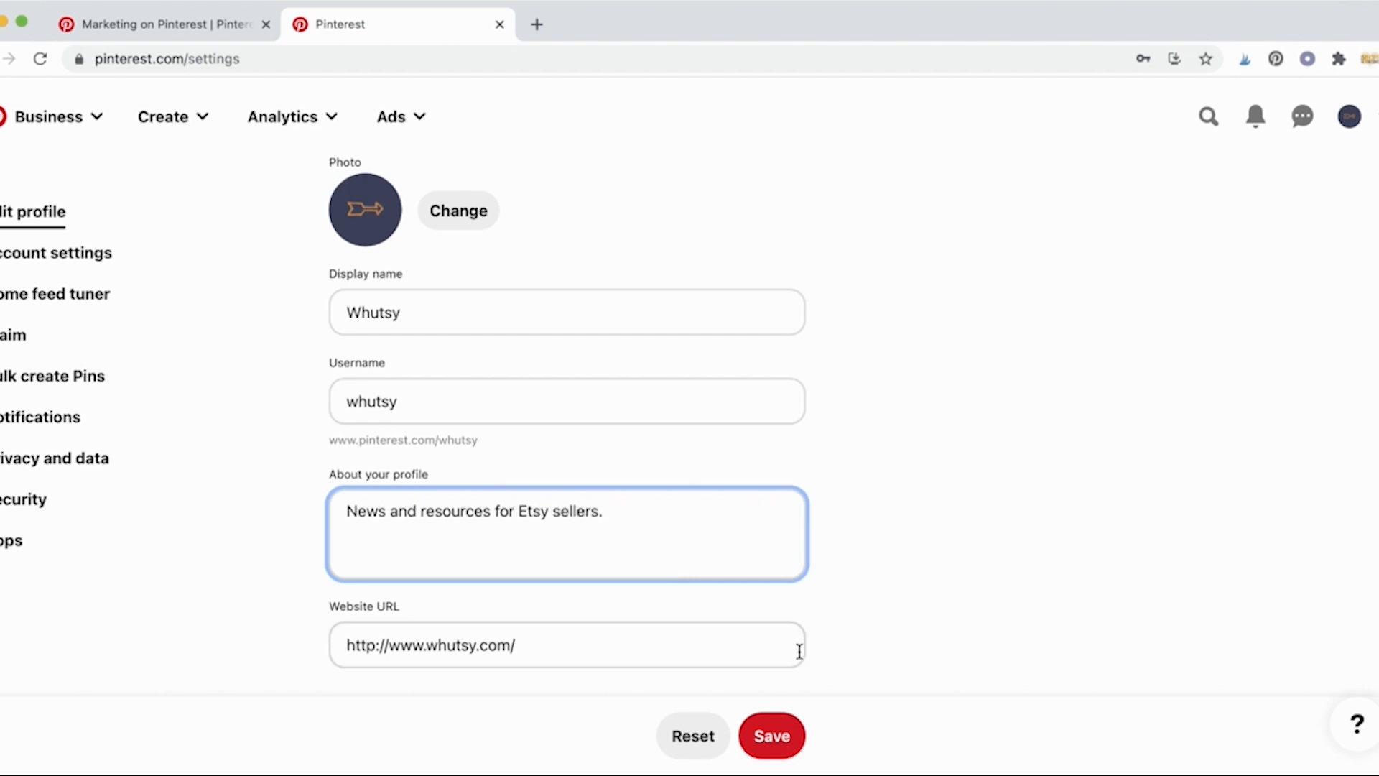
# Step: Fill in the public business e-mail address
pyautogui.scroll(-5, 797, 650)
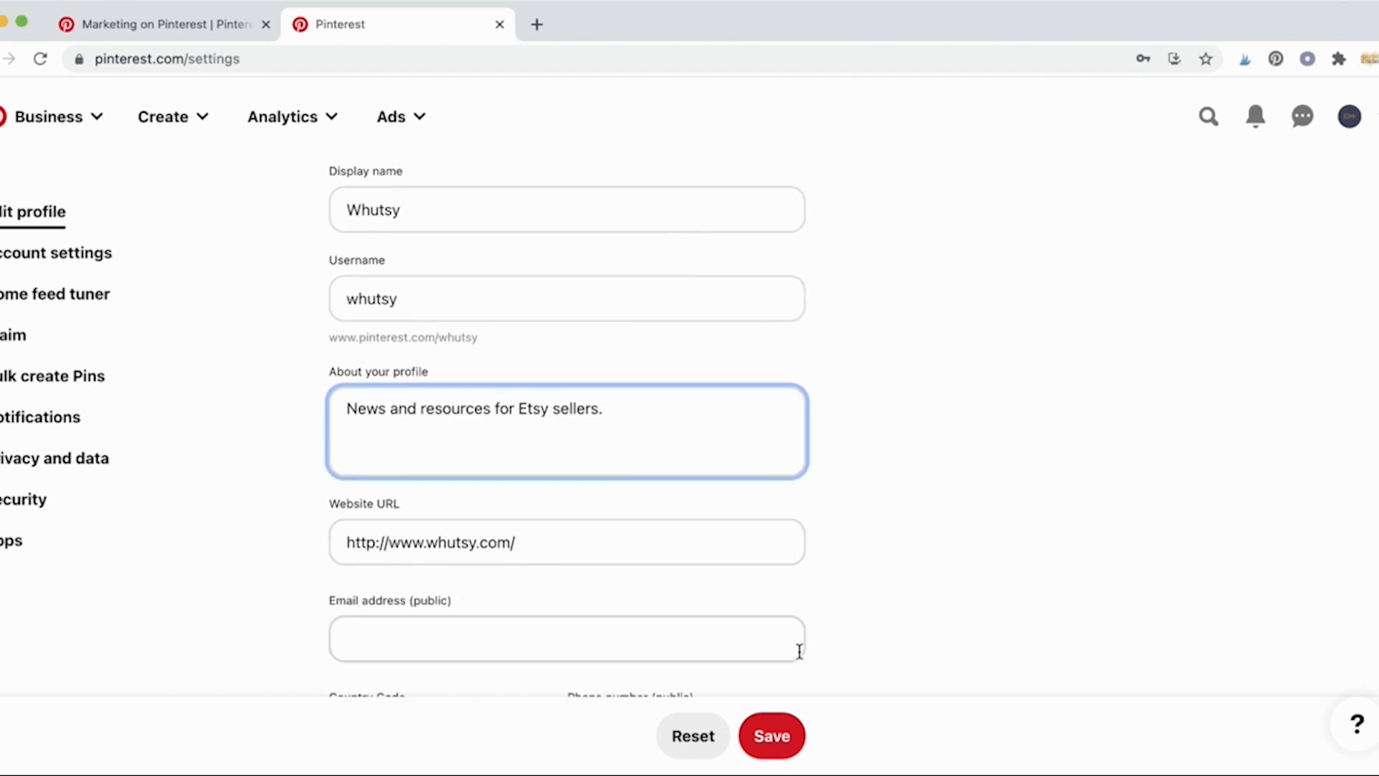
pyautogui.click(636, 495)
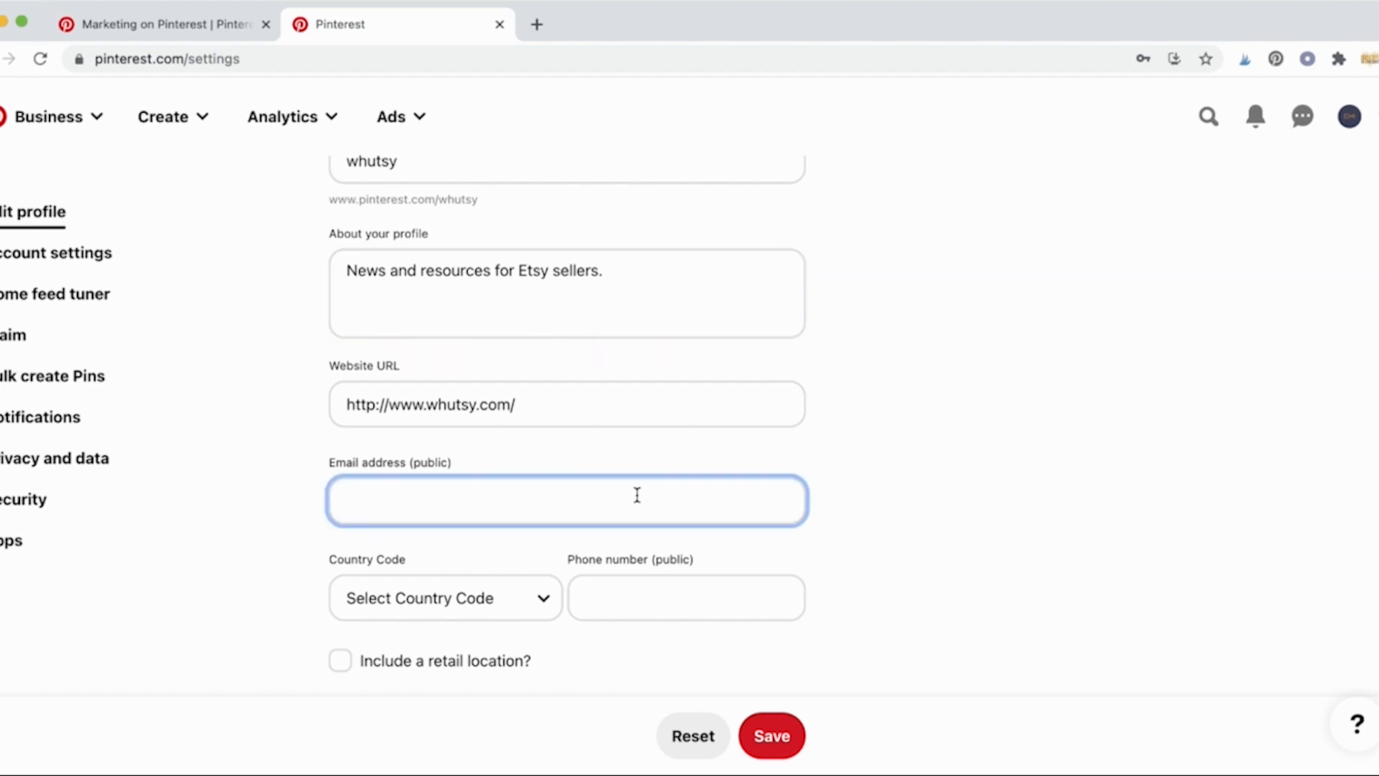
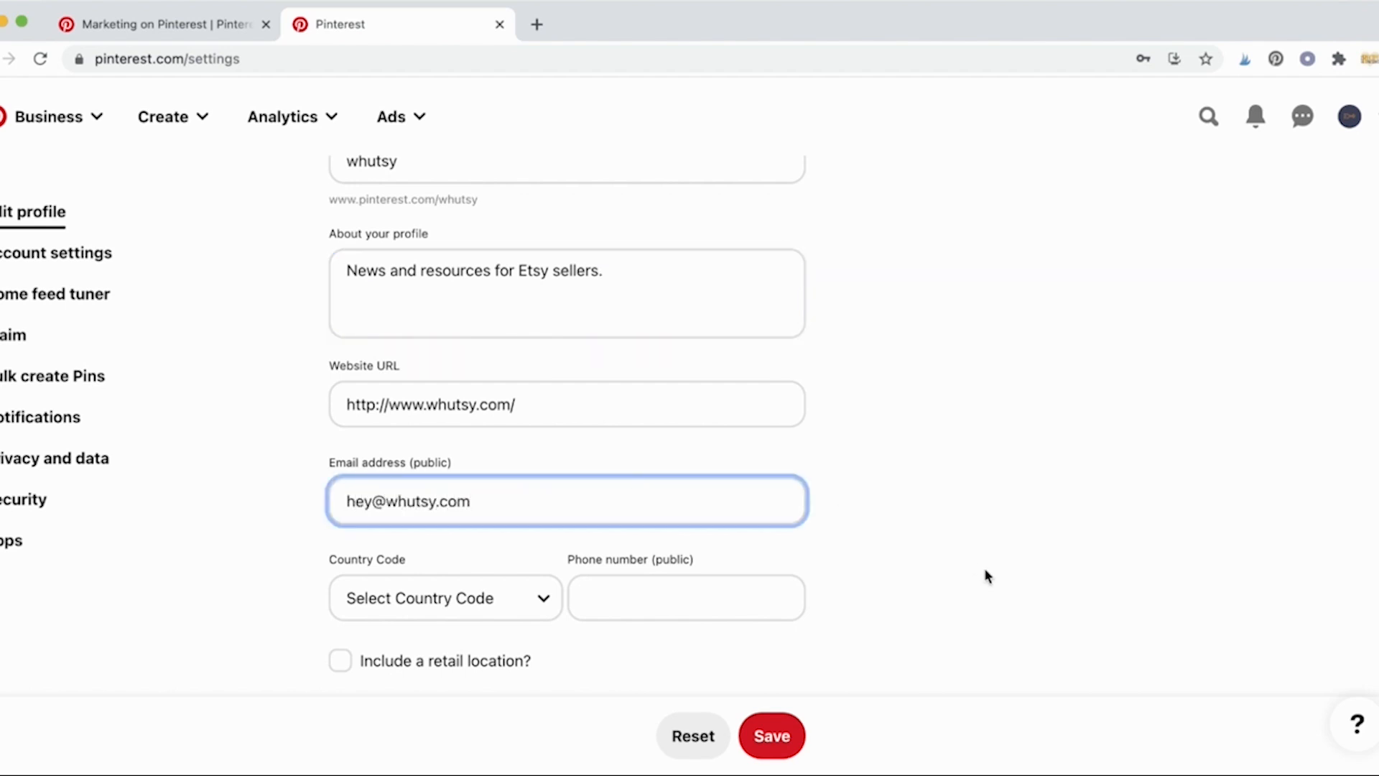
pyautogui.click(988, 577)
# Step: Save the profile changes, leaving the phone and retail address fields blank
pyautogui.scroll(-3, 532, 554)
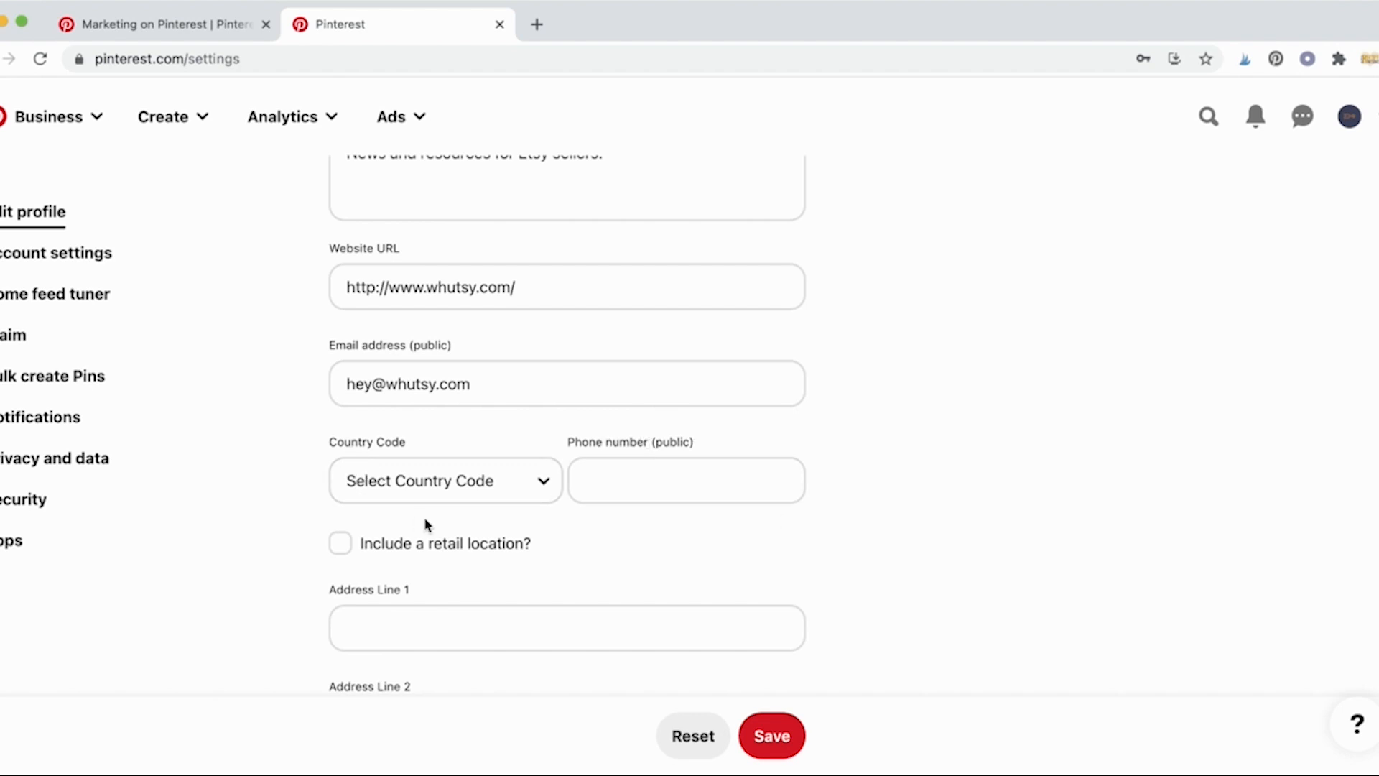
pyautogui.scroll(-5, 527, 549)
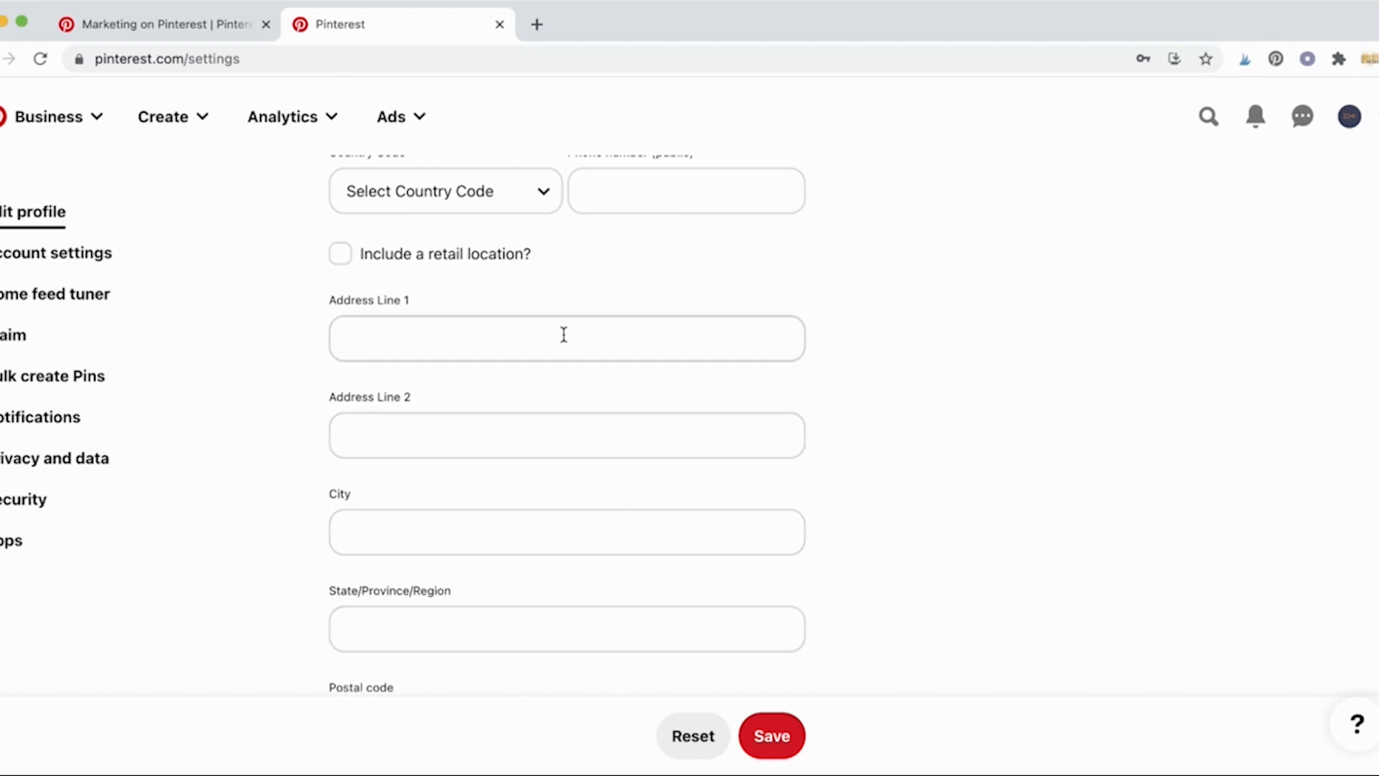
pyautogui.scroll(-1, 564, 335)
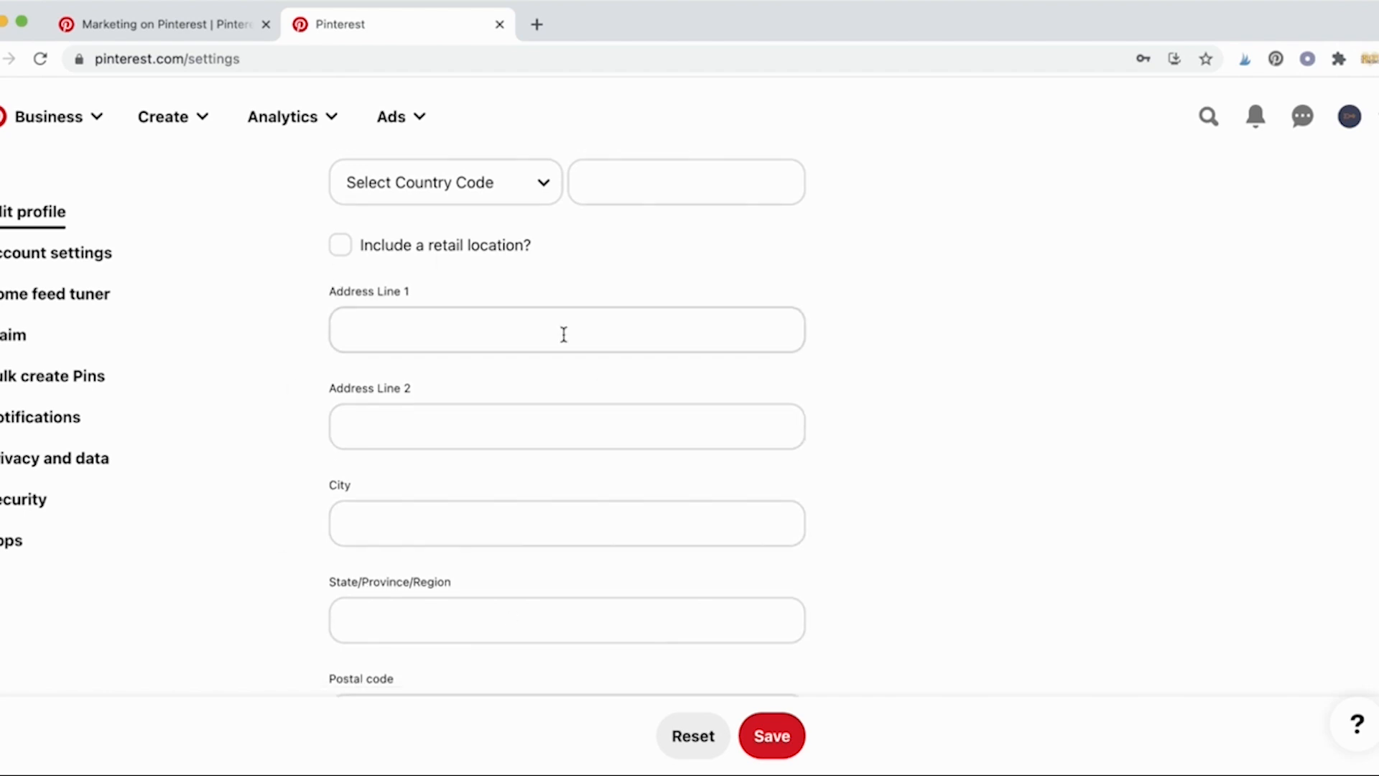
pyautogui.scroll(1, 776, 273)
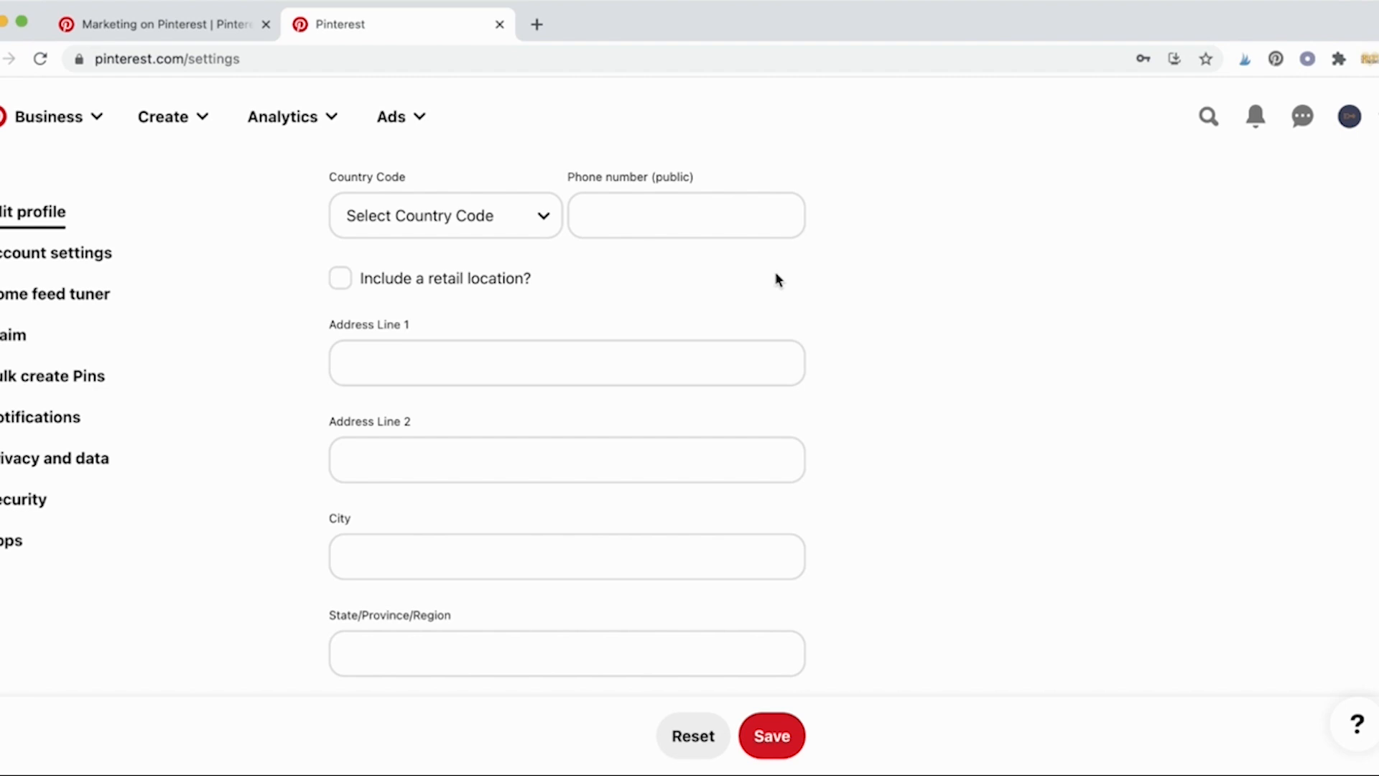
pyautogui.scroll(-4, 776, 278)
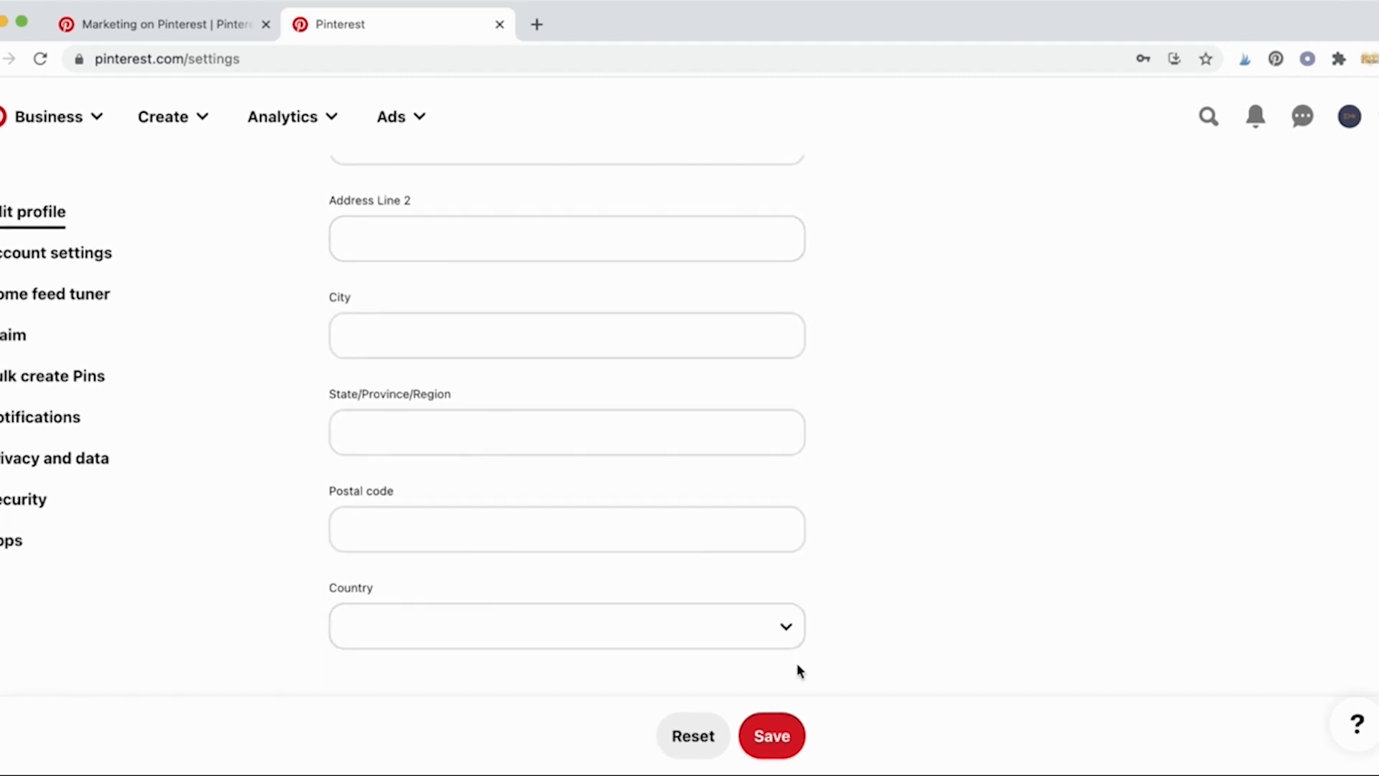
pyautogui.click(791, 740)
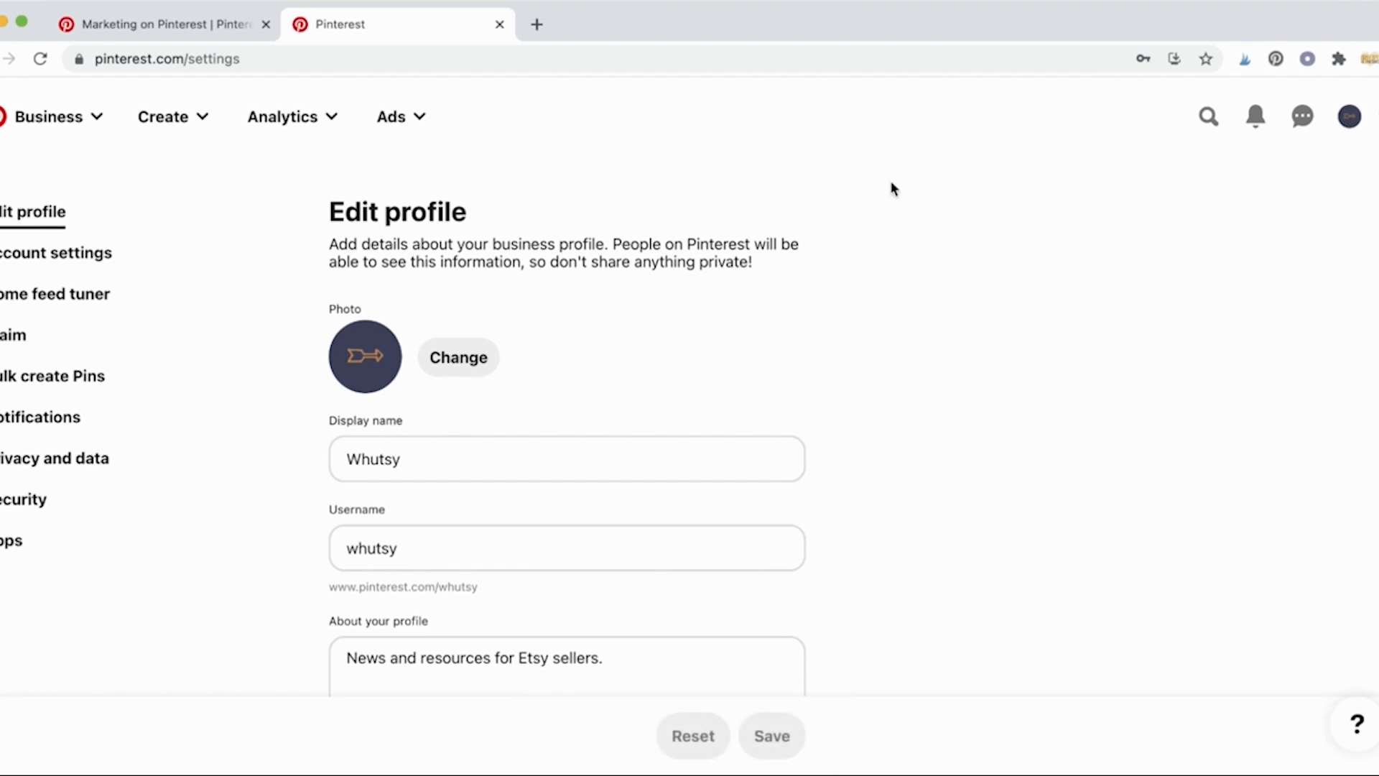
pyautogui.click(99, 129)
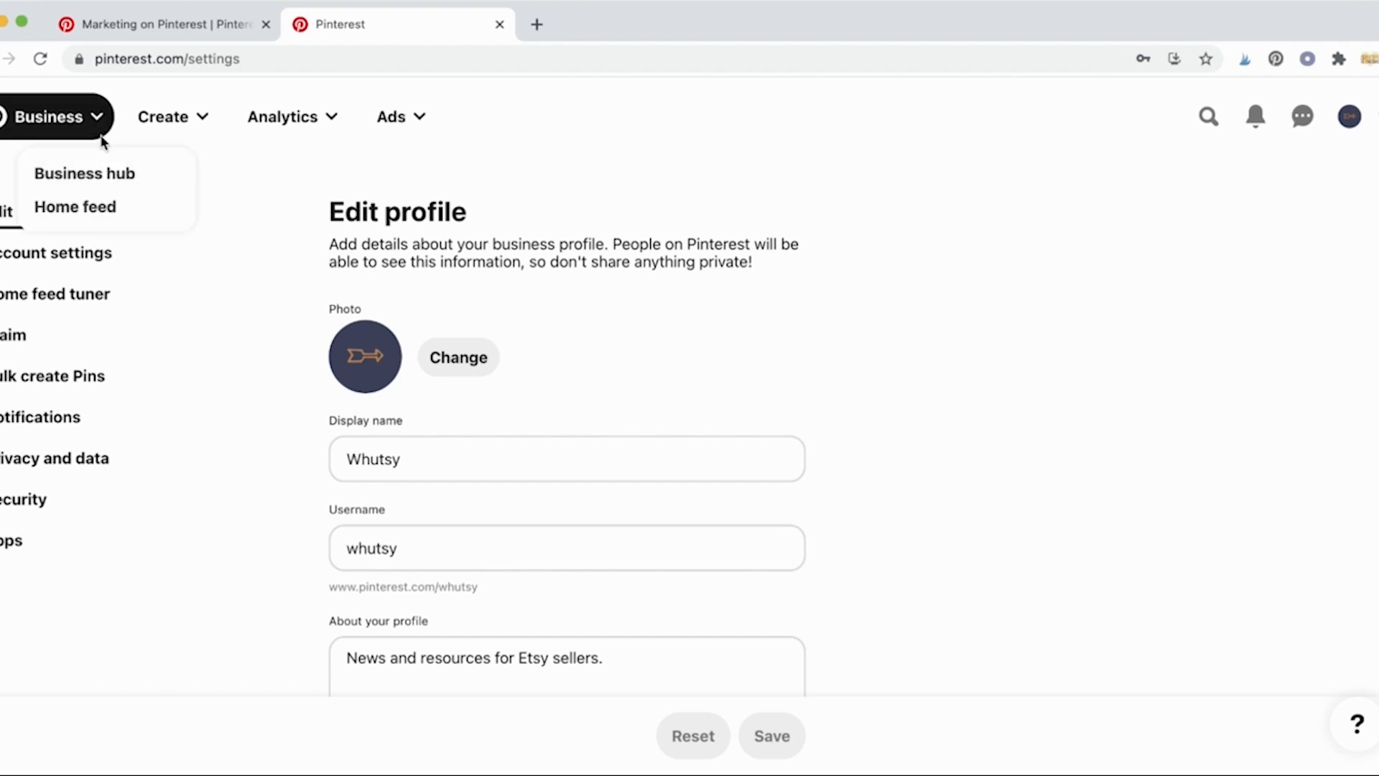
pyautogui.click(111, 175)
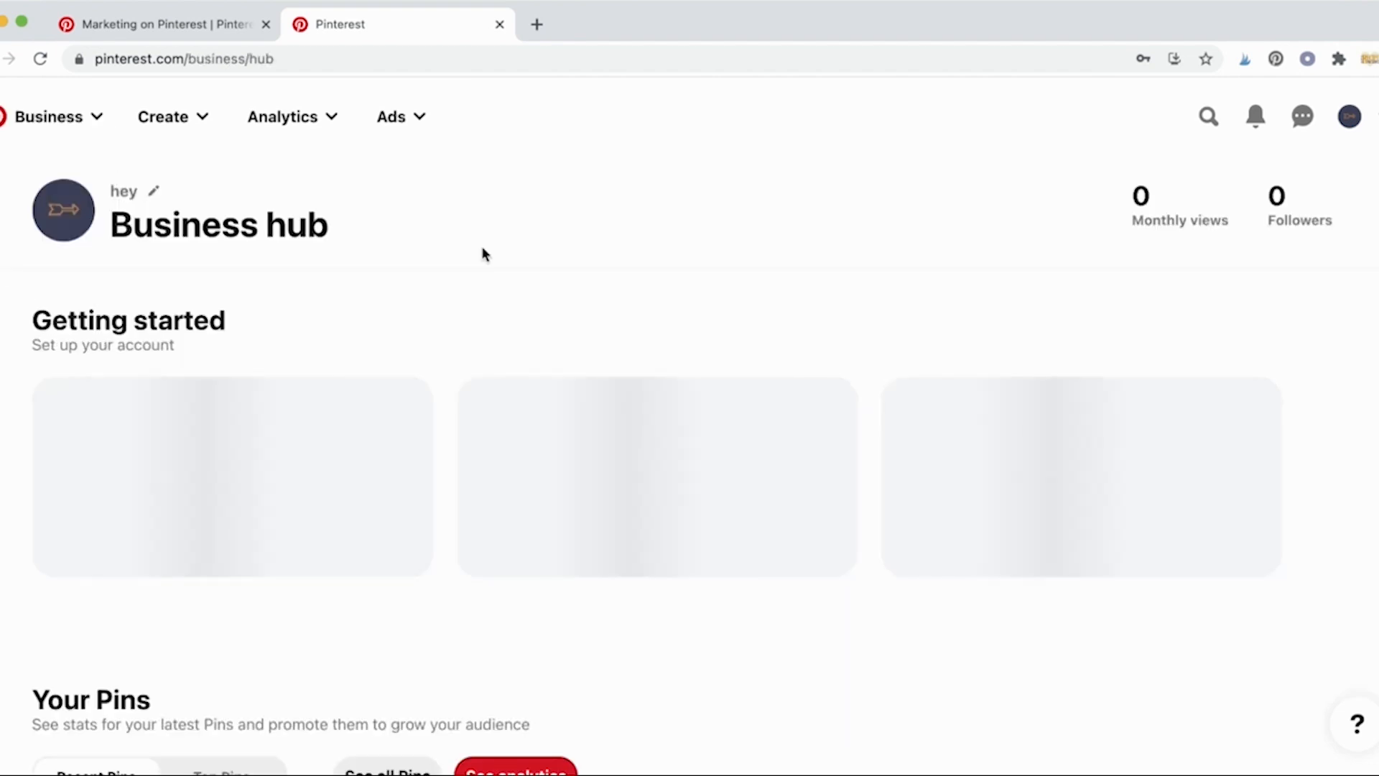
pyautogui.click(152, 191)
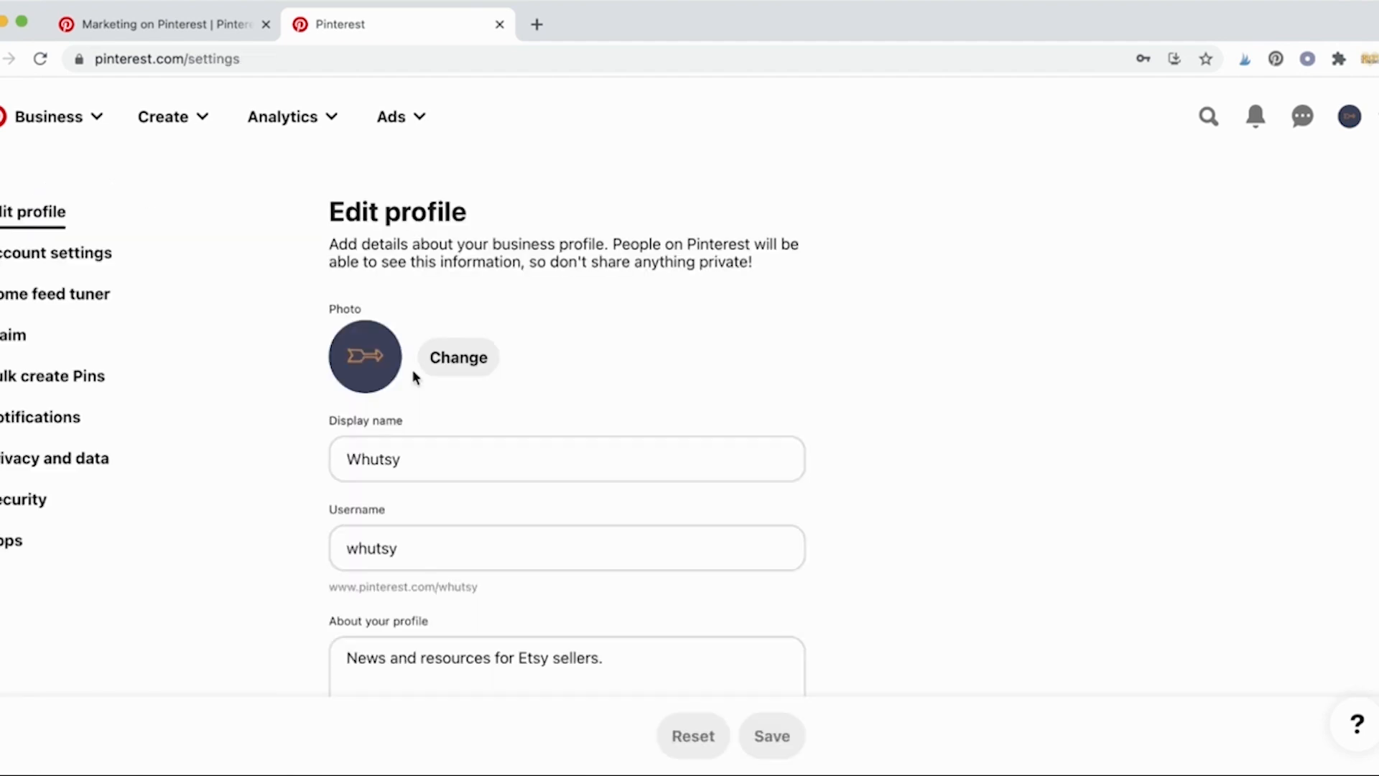
pyautogui.click(47, 133)
pyautogui.click(52, 173)
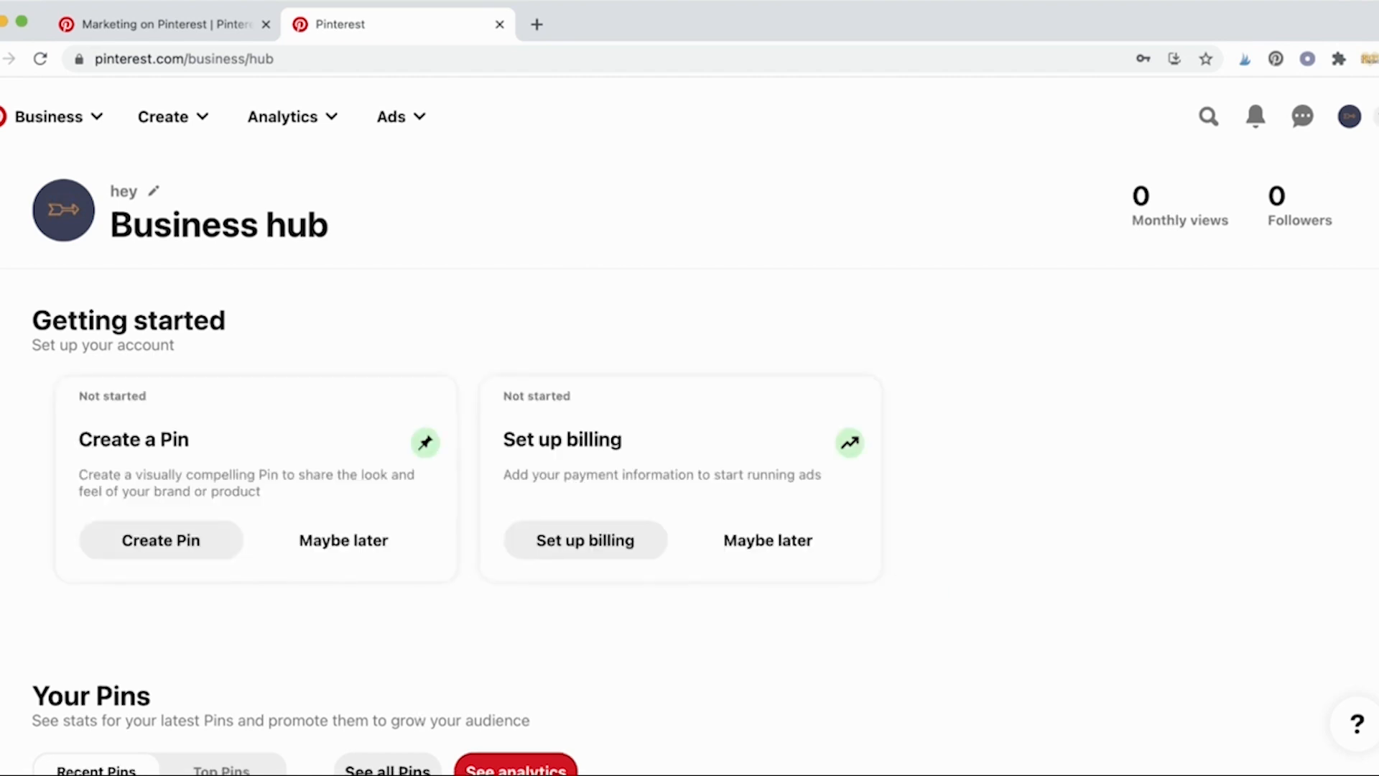
pyautogui.click(1376, 116)
pyautogui.click(1292, 321)
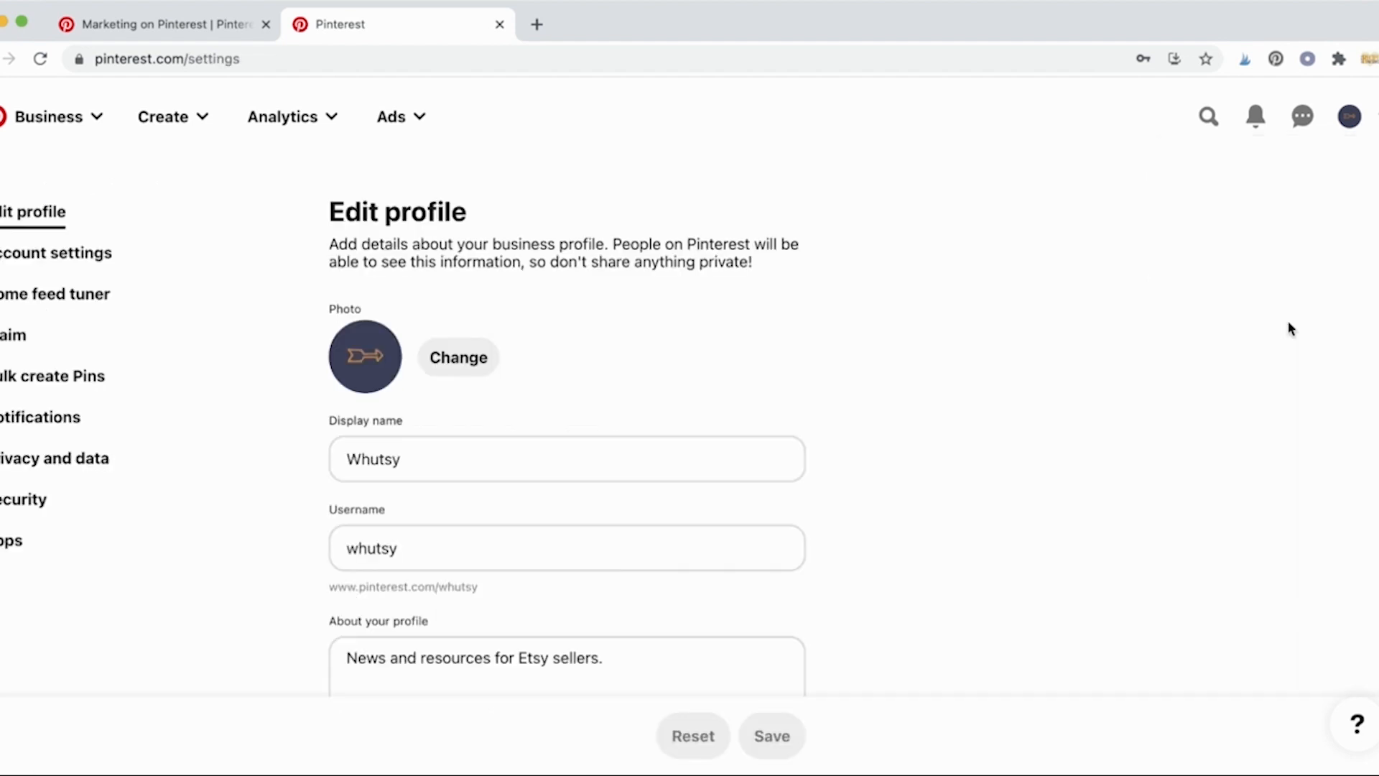
# Step: Go through Account settings to the Claim page for websites, Instagram, Etsy and YouTube
pyautogui.click(107, 253)
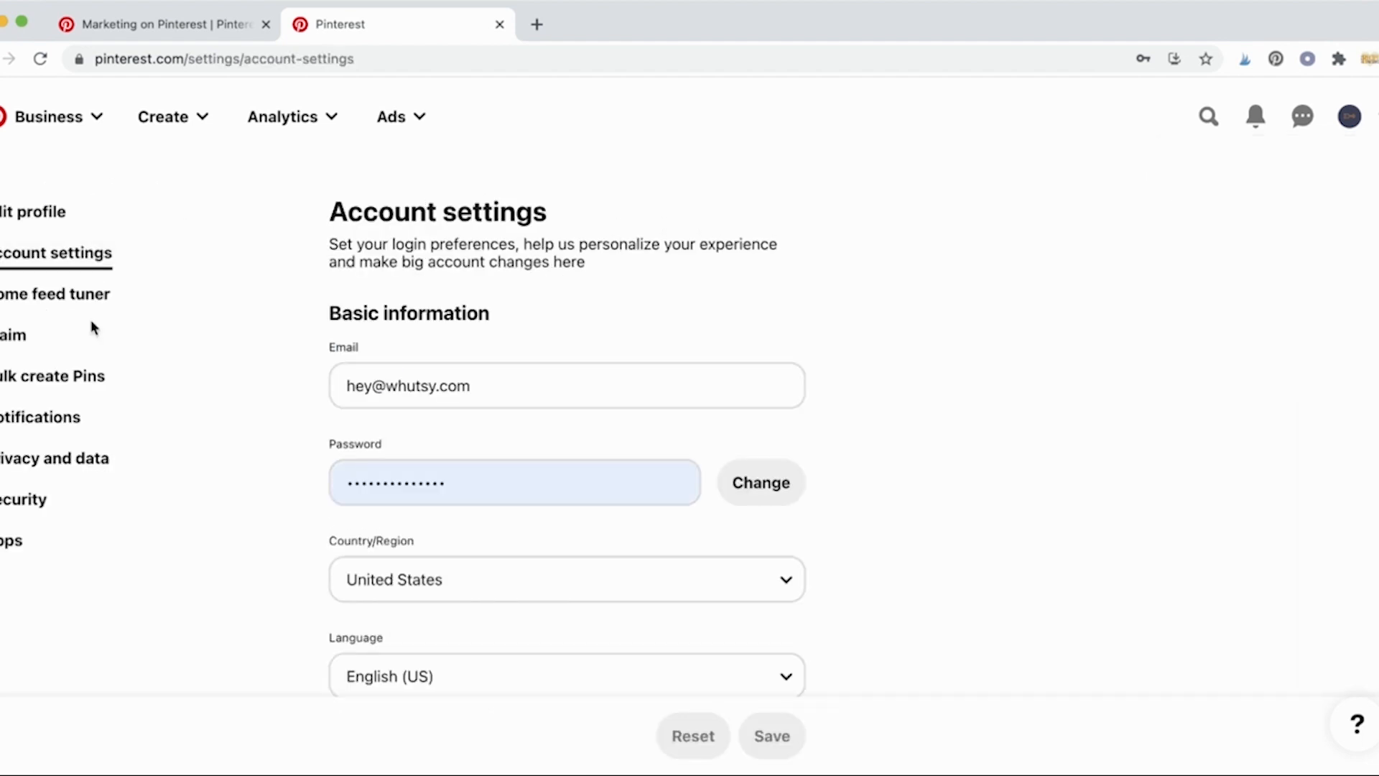
pyautogui.scroll(-10, 234, 497)
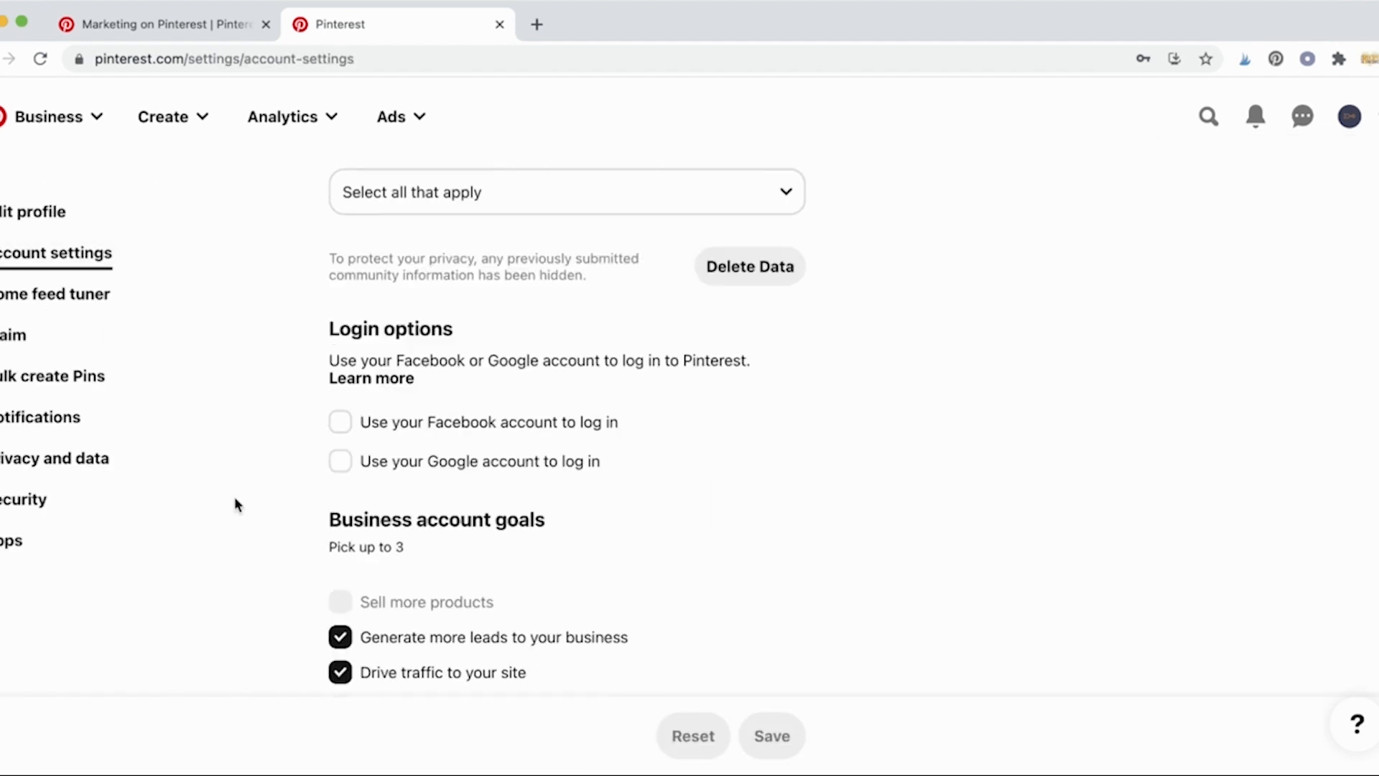
pyautogui.scroll(1, 234, 497)
pyautogui.scroll(10, 237, 505)
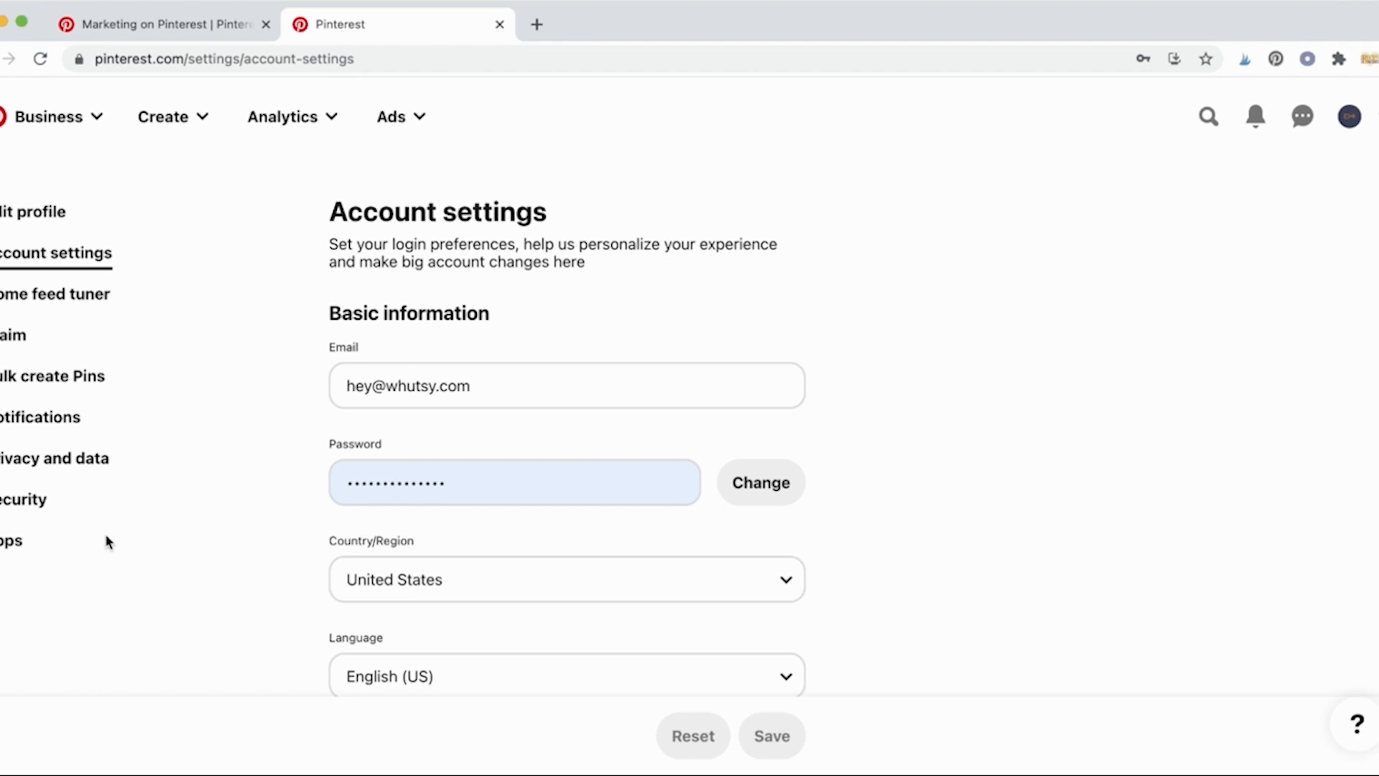
pyautogui.click(32, 334)
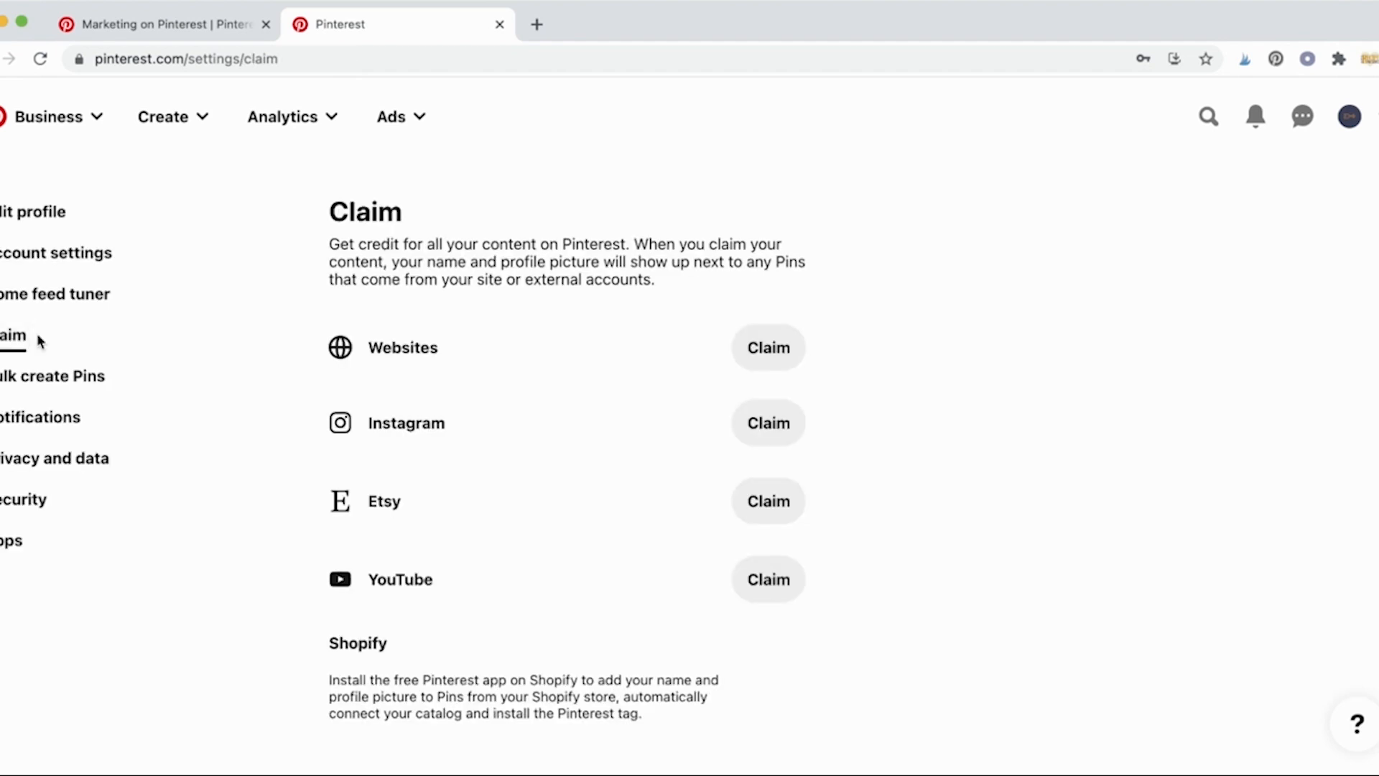